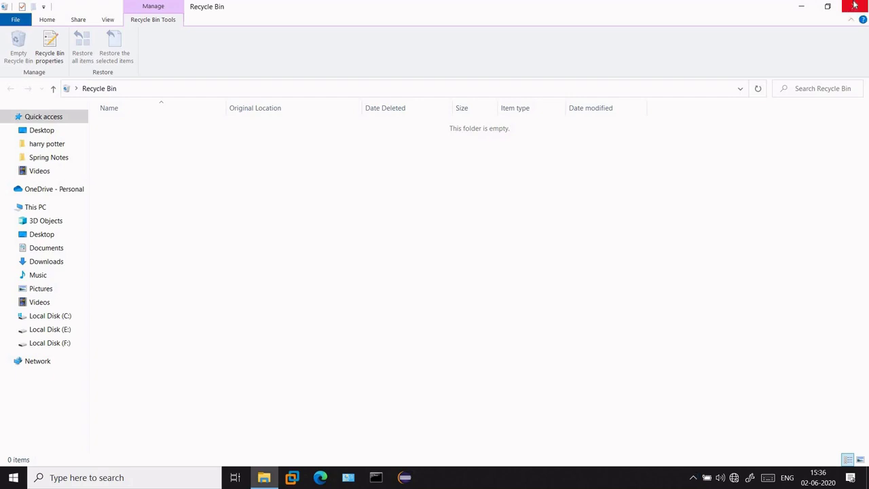
- Close the Recycle Bin and open This PC in a maximized window
left_click(855, 6)
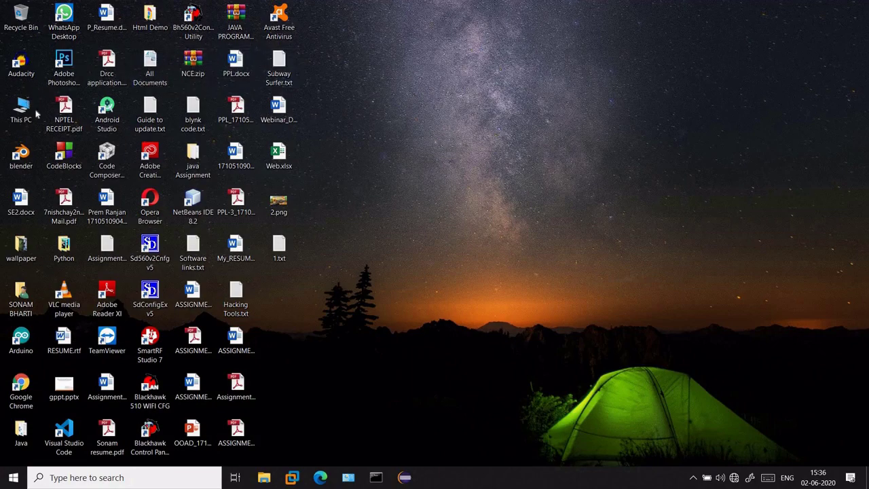
double_click(19, 125)
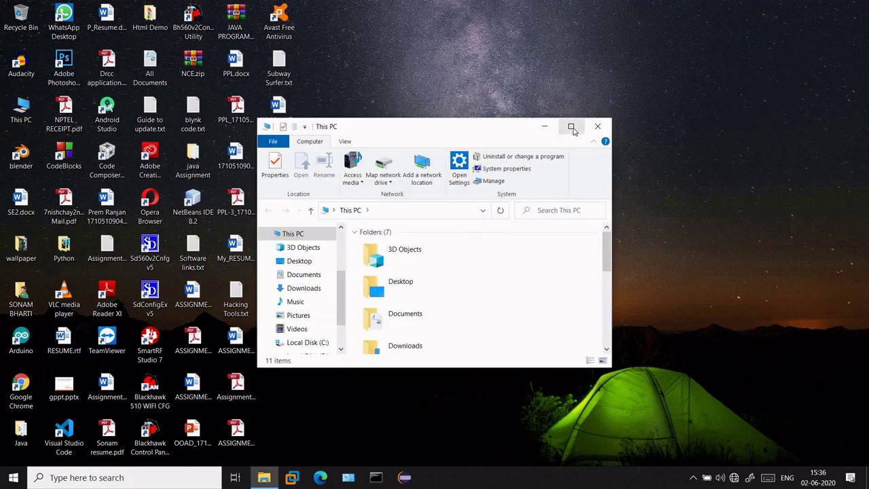
left_click(572, 130)
left_click(572, 129)
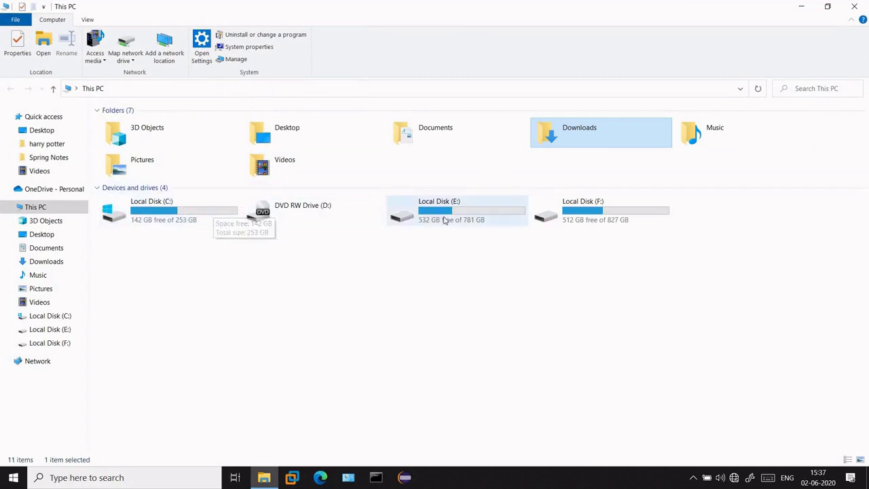
- Look through the folders on Local Disk (E:) and return to This PC
left_click(511, 213)
double_click(510, 213)
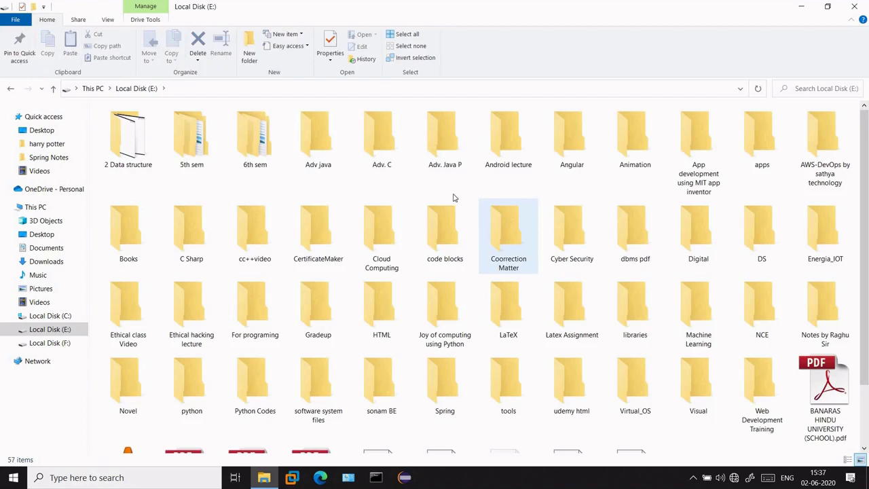
left_click(94, 89)
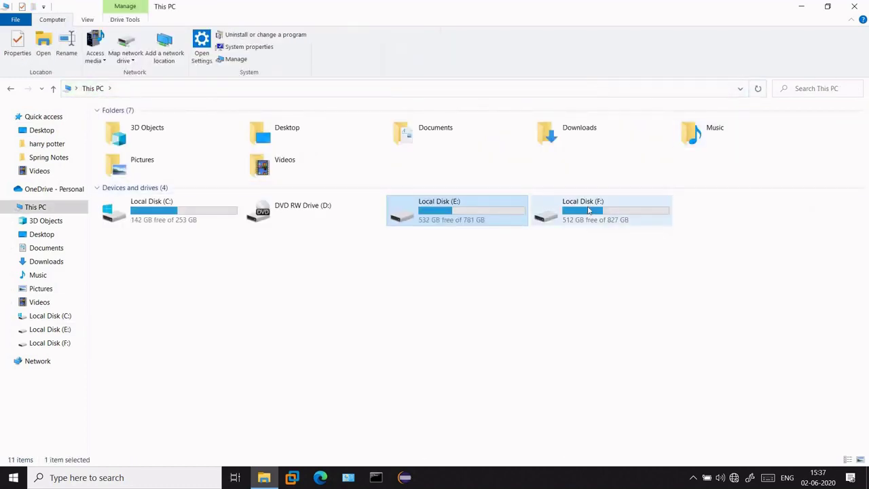
- Look through Local Disk (F:) and its SAIL folder, return to This PC and minimize the window
double_click(589, 210)
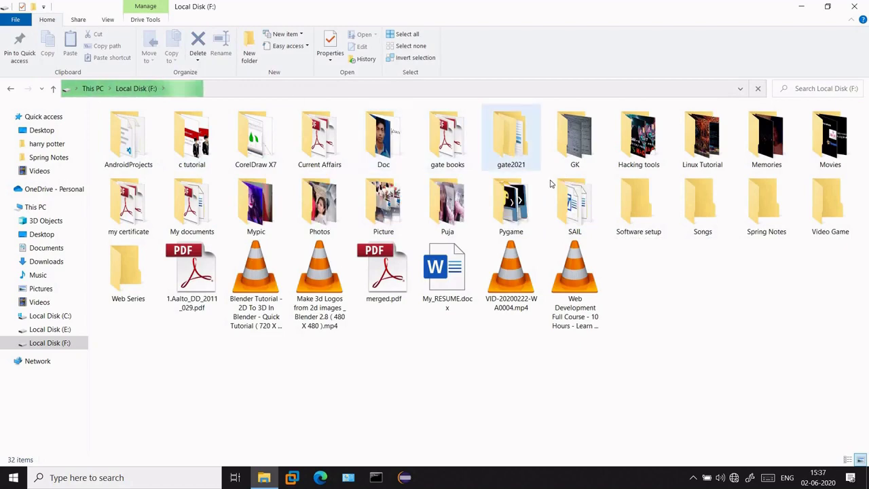
left_click(584, 196)
double_click(584, 195)
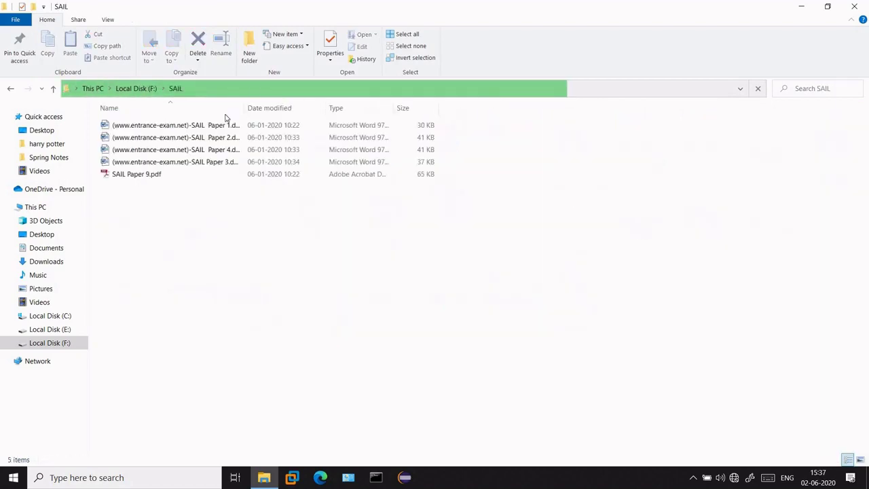
left_click(136, 88)
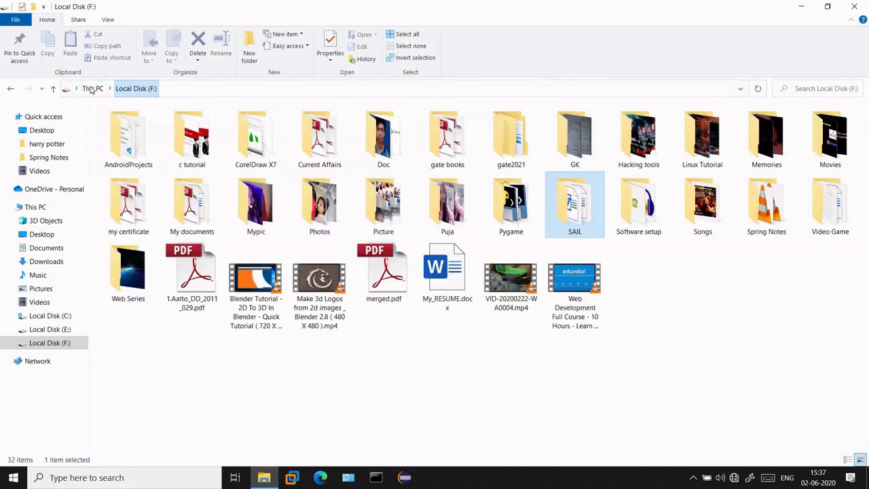
left_click(91, 88)
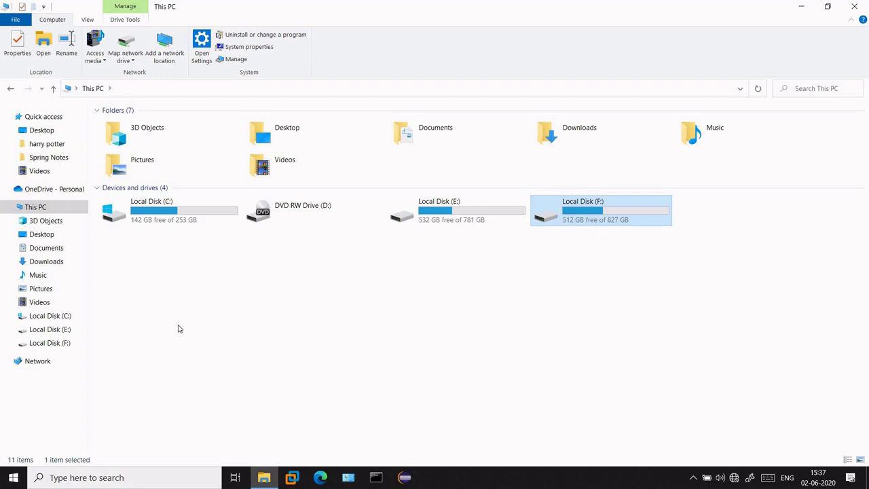
left_click(800, 7)
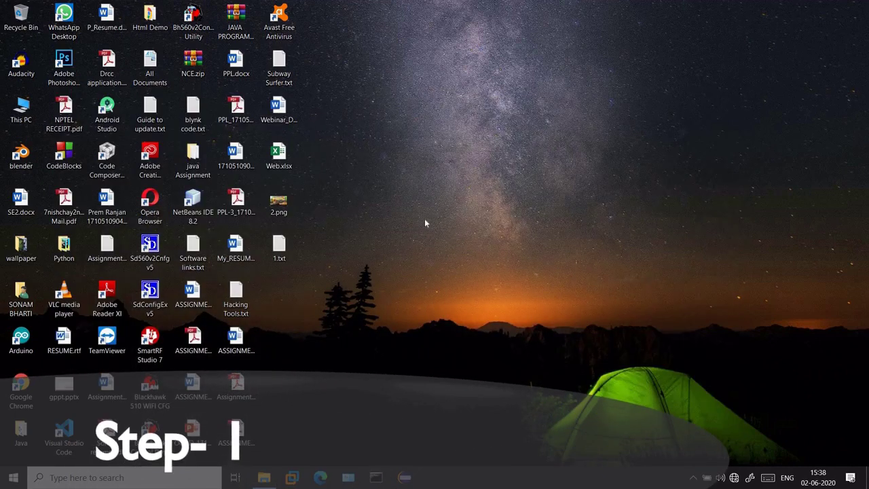
- Open the Windows Prefetch folder with the Run command "prefetch" and maximize its window
key("super+r")
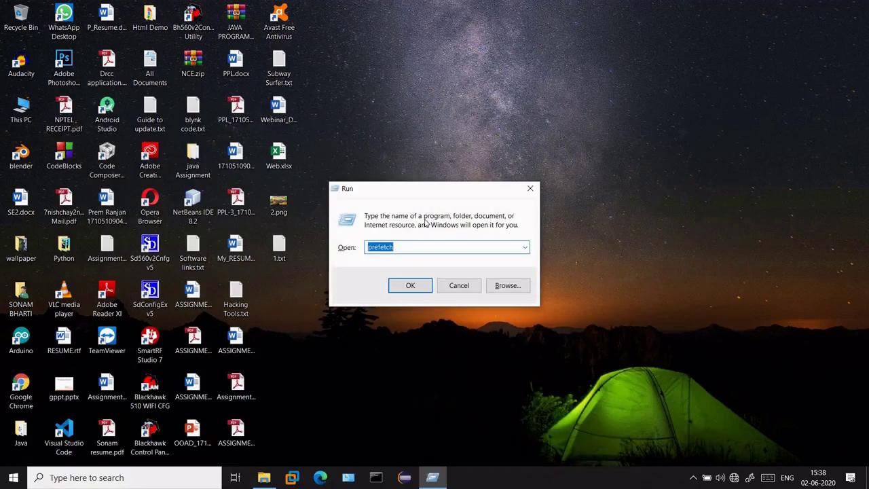
key("End")
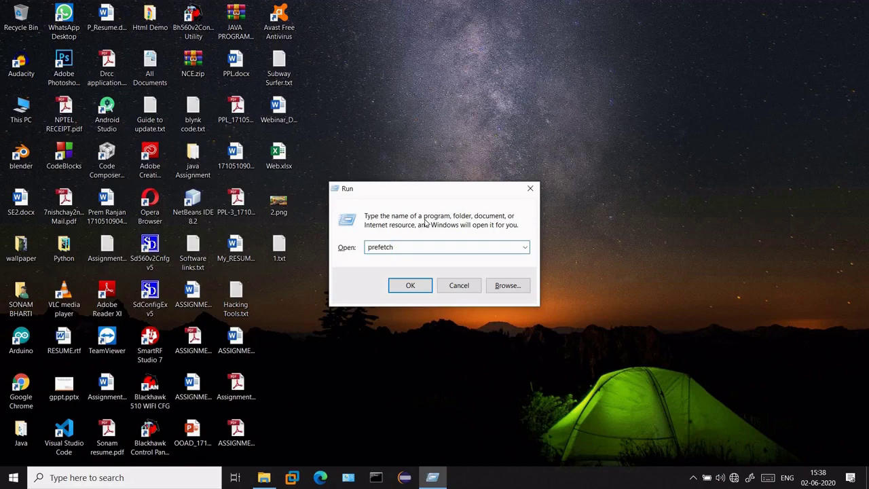
left_click(411, 285)
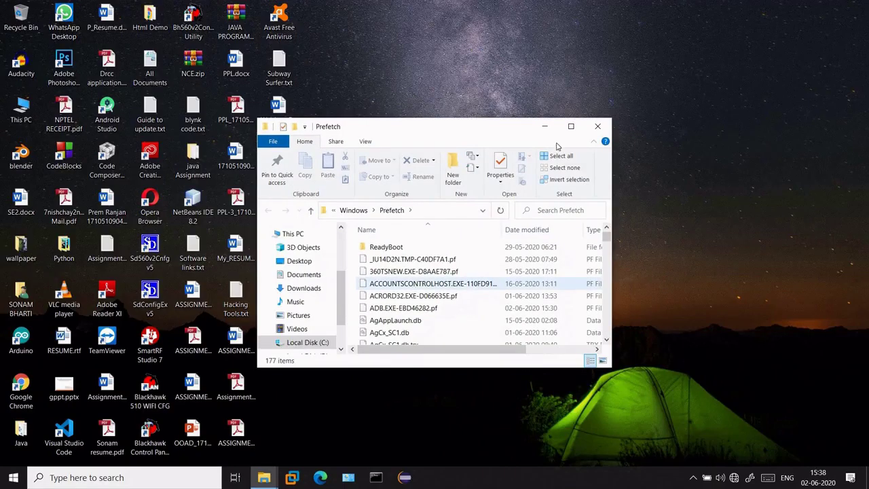
left_click(570, 129)
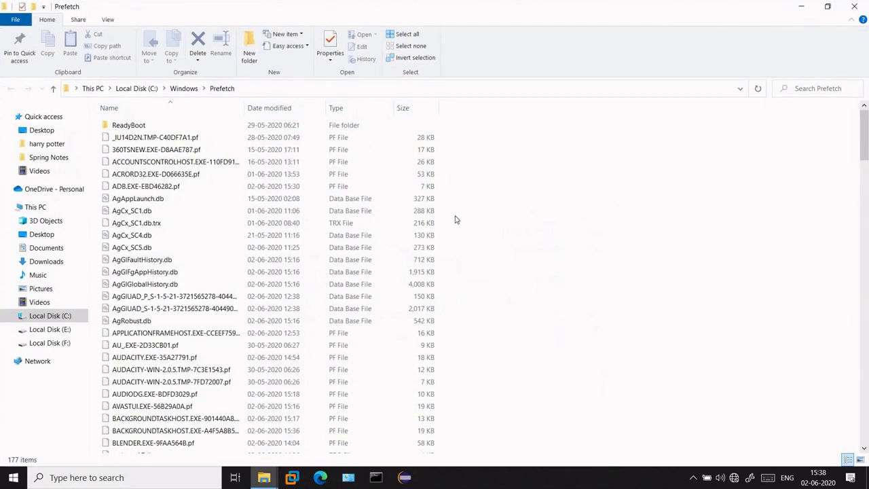
- Permanently delete all items in the Prefetch folder, skipping every file that is in use
scroll(455, 221, "down", 10)
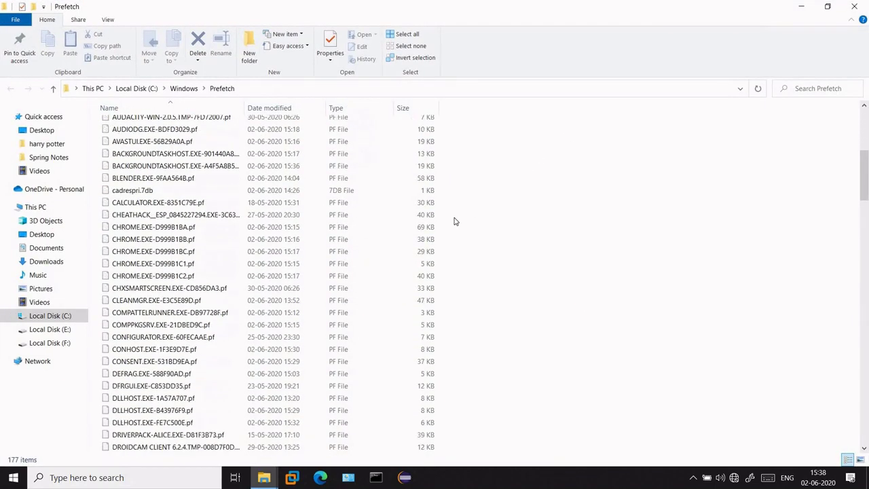
scroll(455, 221, "up", 10)
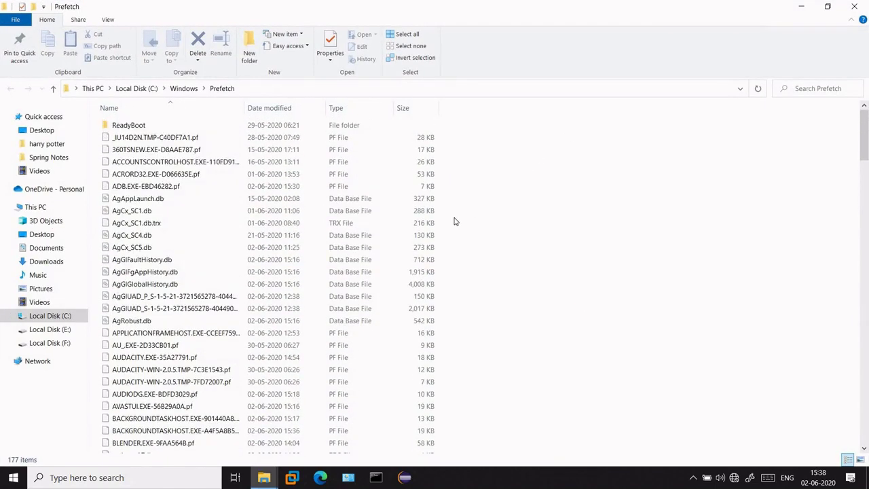
key("ctrl+a")
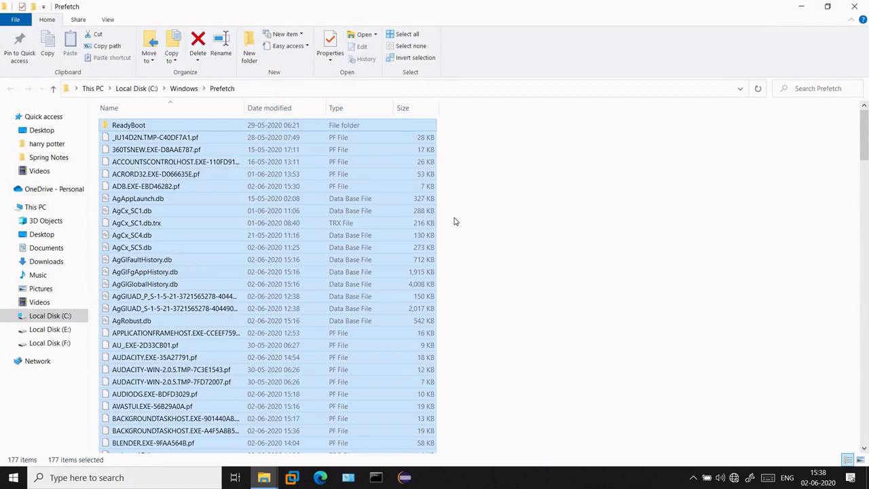
key("shift+Delete")
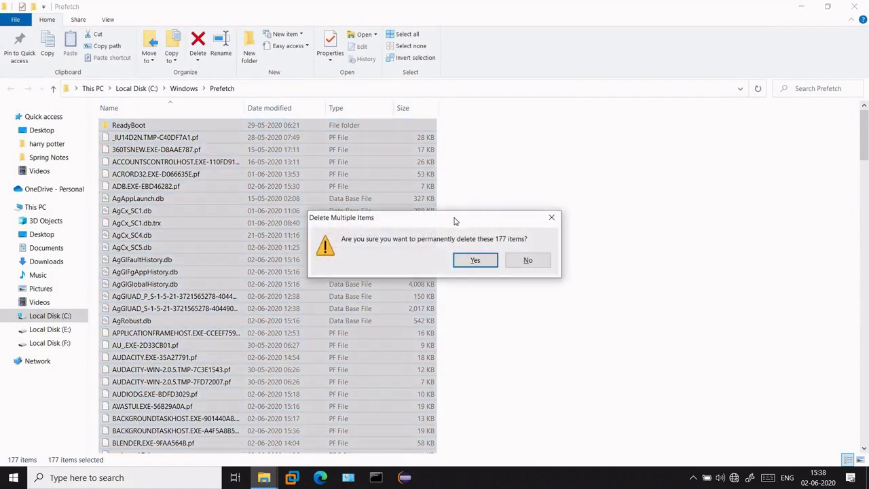
left_click(474, 260)
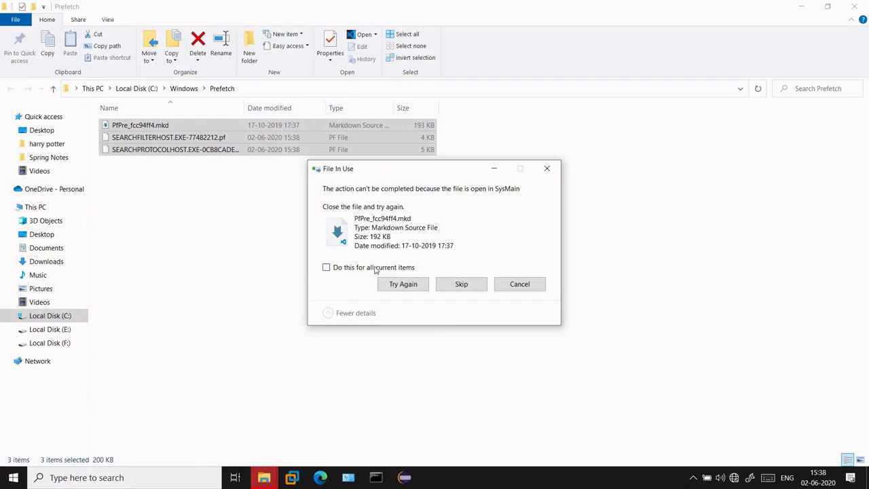
left_click(326, 267)
left_click(452, 287)
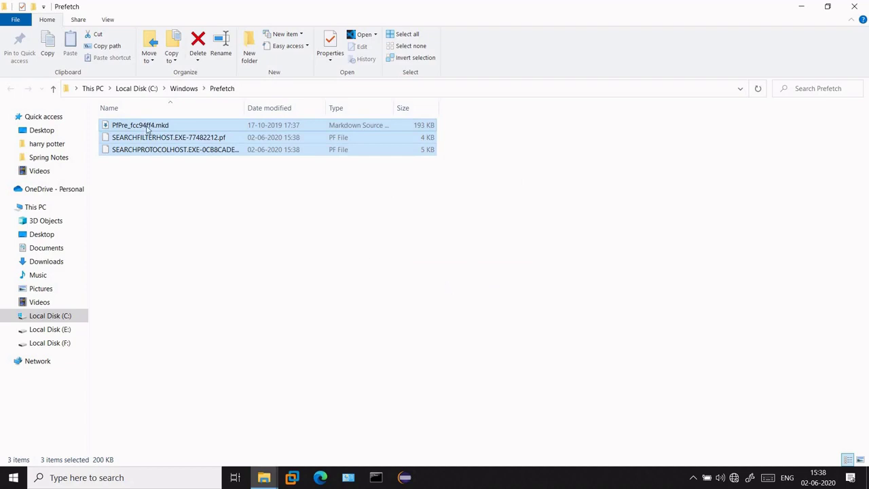
- Go up to the Windows folder, close the window and refresh the desktop
left_click(188, 90)
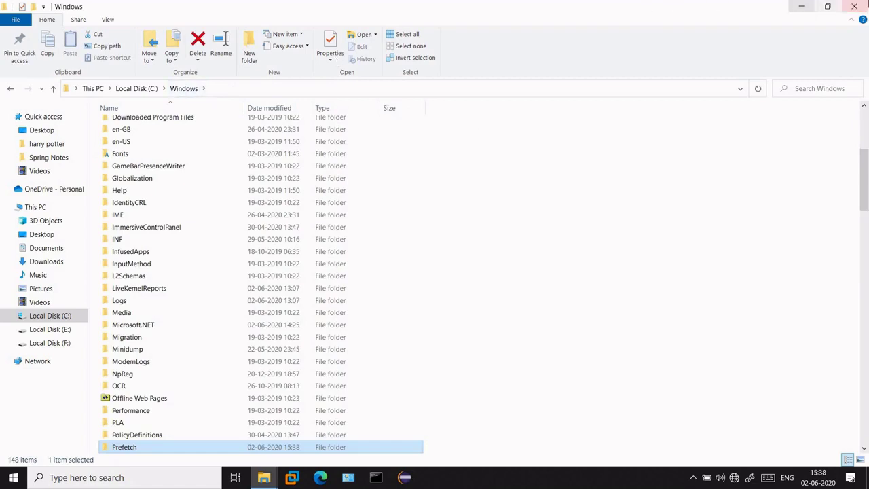
left_click(866, 4)
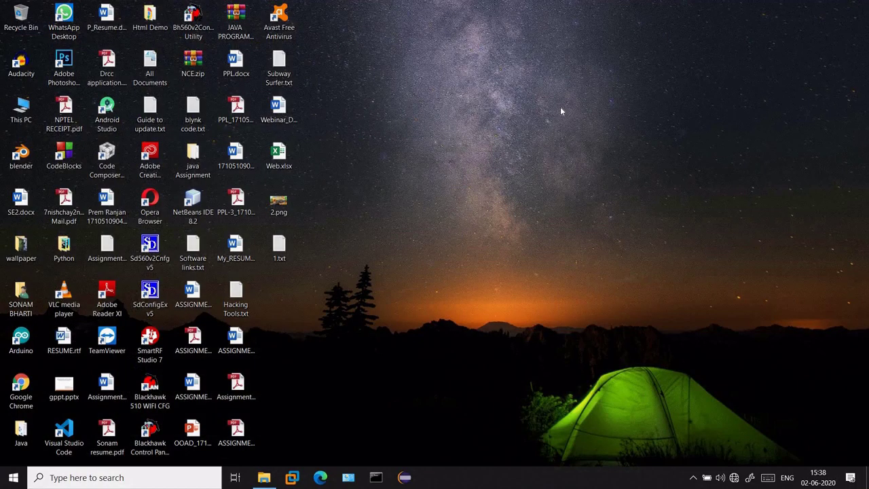
right_click(560, 107)
left_click(591, 159)
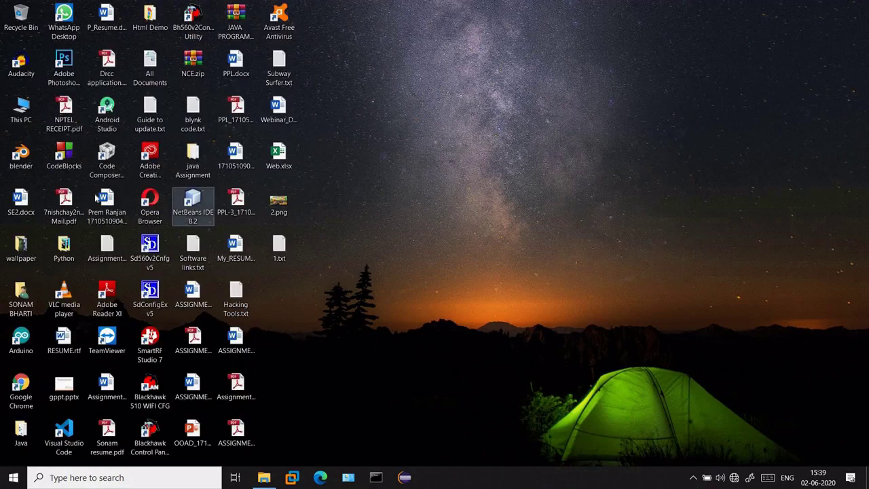
- Check the drives' free space in a maximized This PC window, then minimize it
double_click(20, 108)
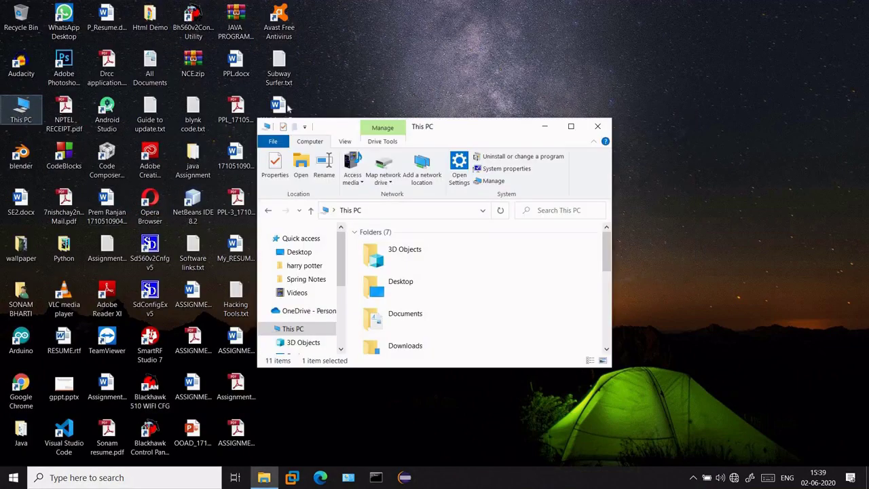
left_click(573, 126)
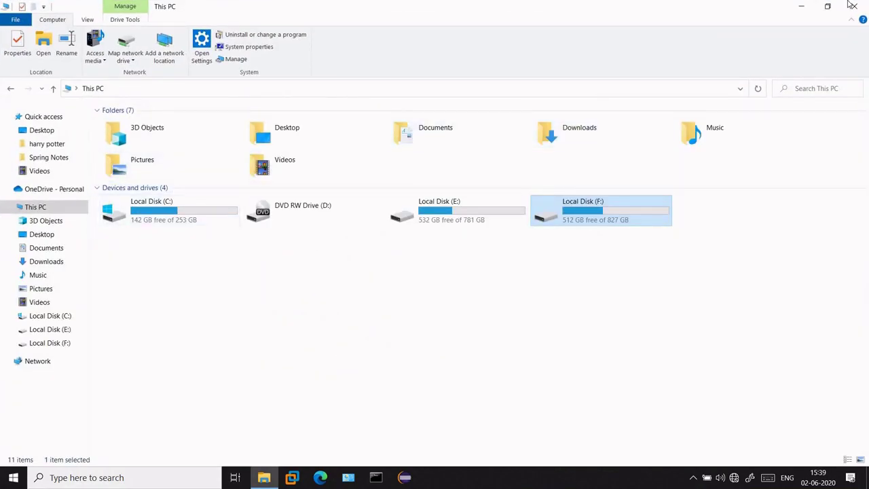
left_click(804, 6)
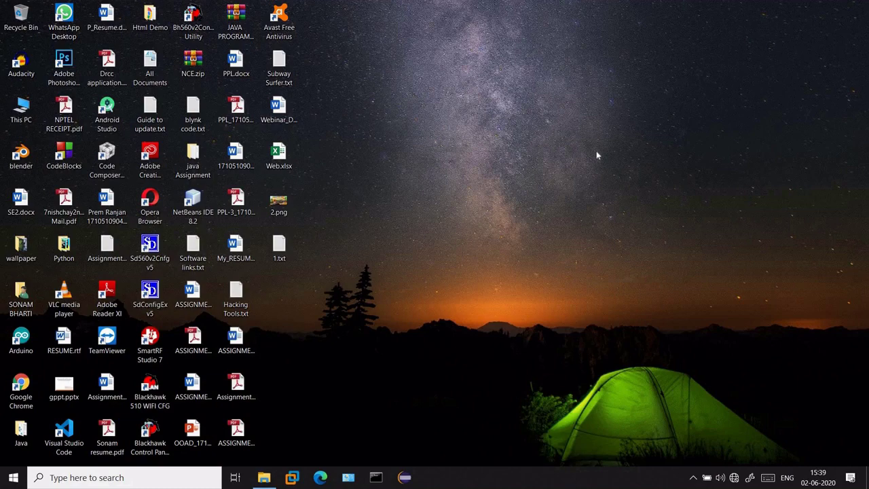
- Open the Windows Temp folder with the Run command "temp" and maximize its window
key("super+r")
key("End")
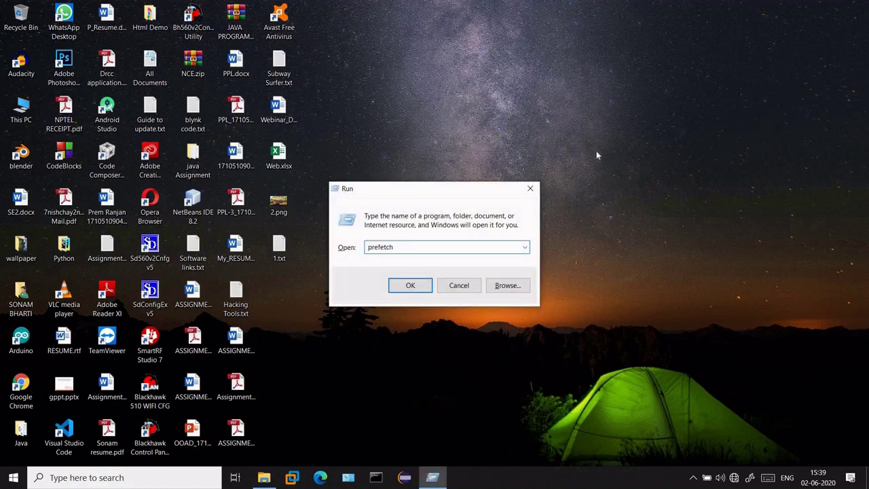
key("BackSpace")
key("BackSpace")
key("BackSpace")
key("BackSpace")
key("BackSpace")
key("BackSpace")
key("BackSpace")
key("BackSpace")
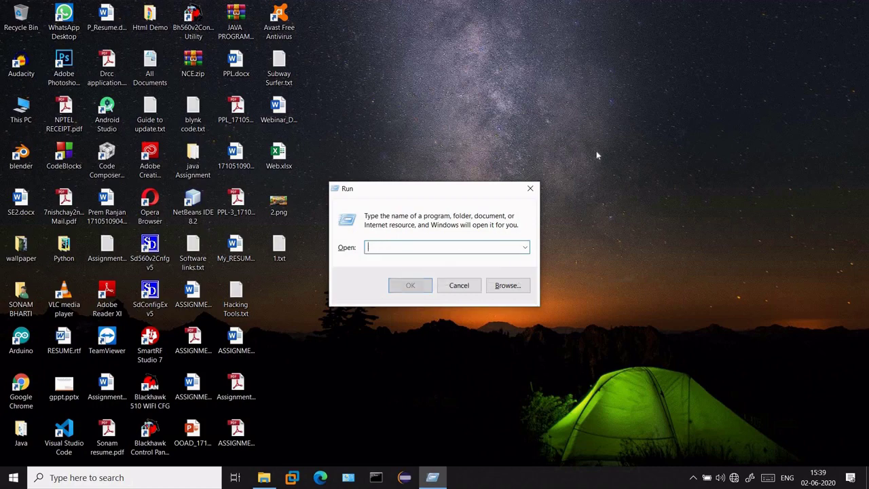
type("temp")
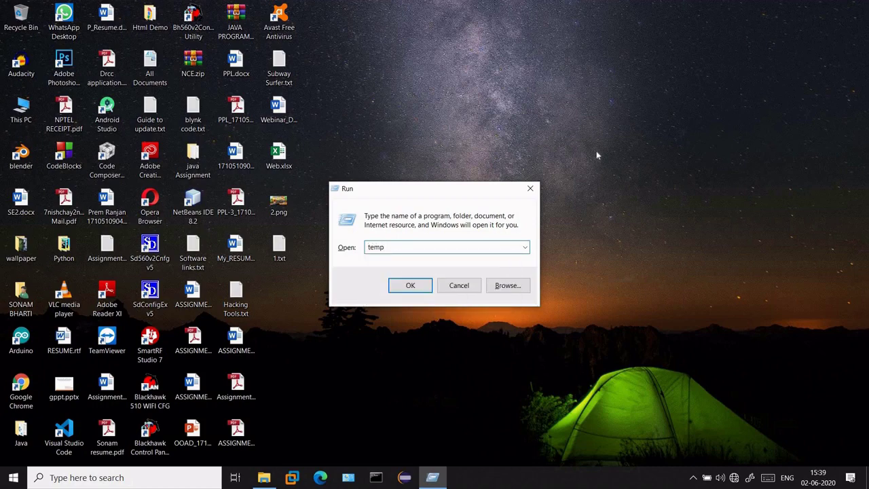
key("Return")
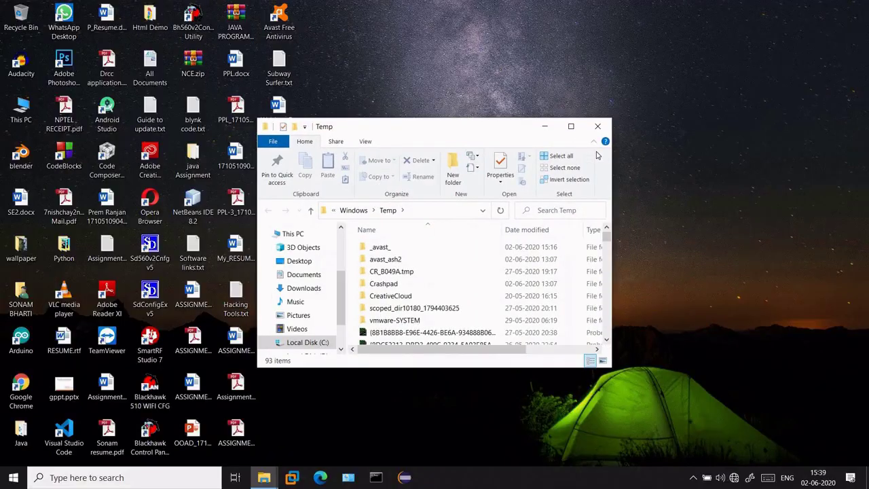
left_click(571, 127)
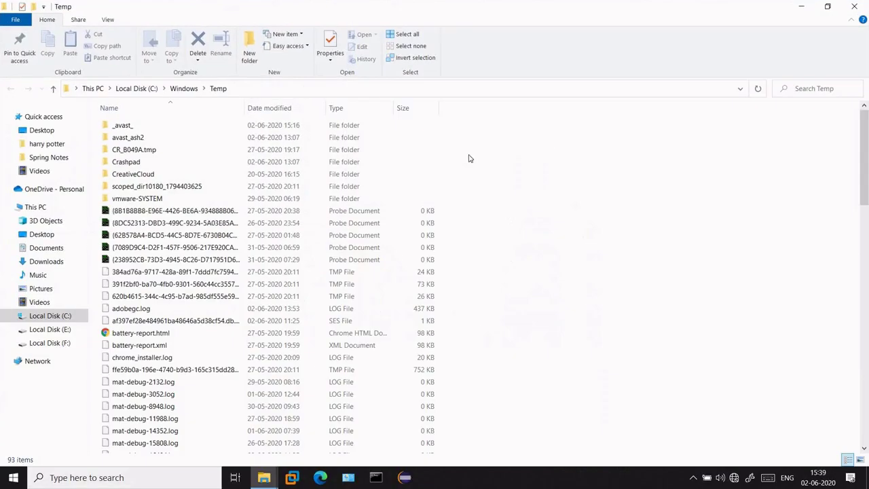
- Permanently delete all items in the Windows Temp folder, skipping every item that needs administrator permission or is in use
scroll(375, 281, "down", 1)
scroll(376, 281, "down", 14)
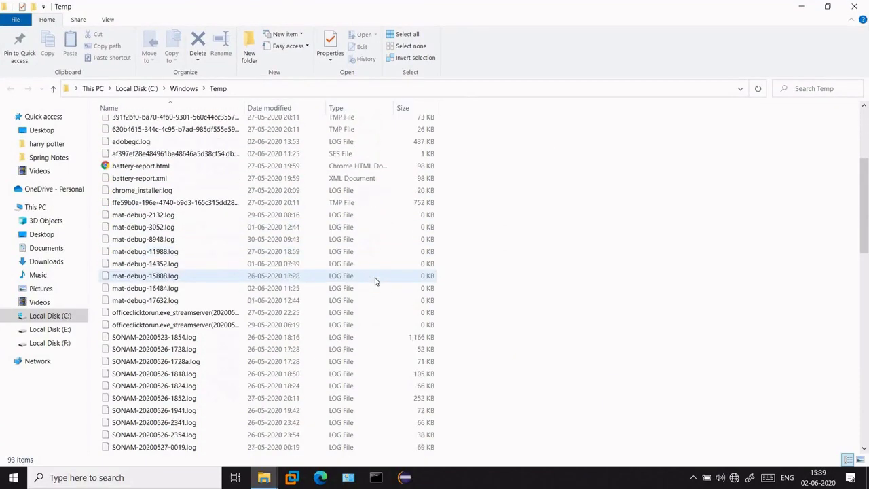
scroll(376, 281, "down", 9)
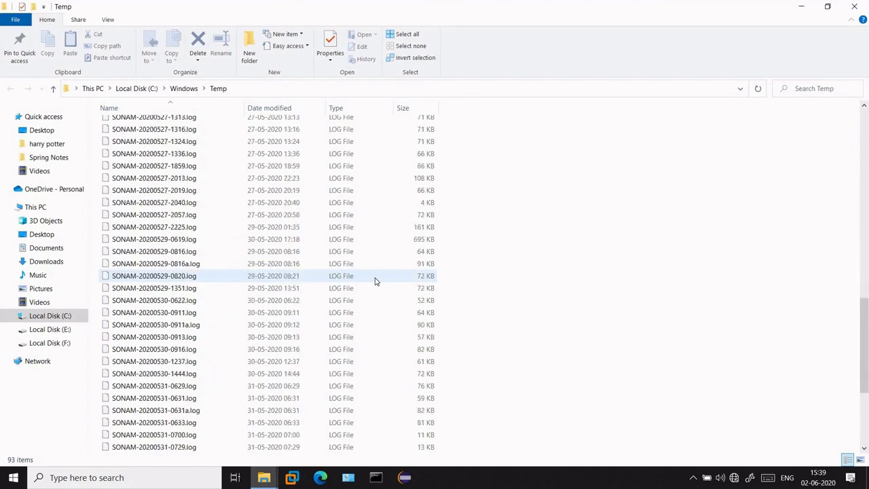
scroll(376, 281, "up", 20)
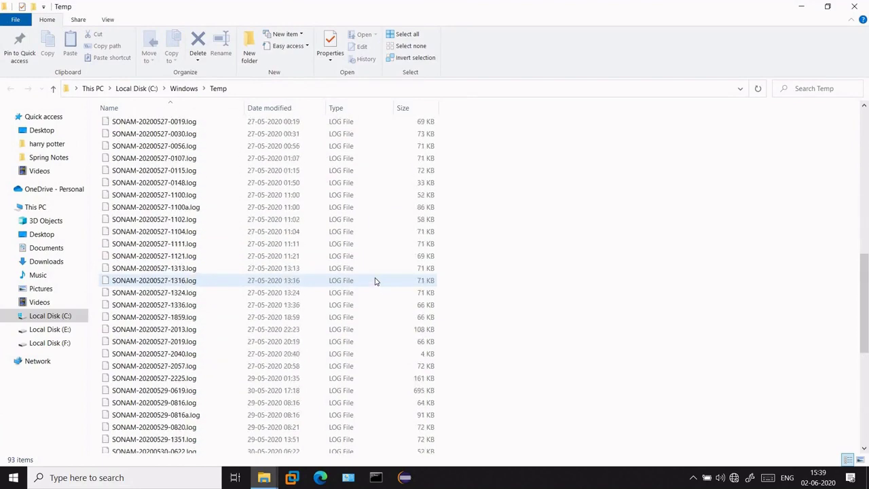
key("ctrl+a")
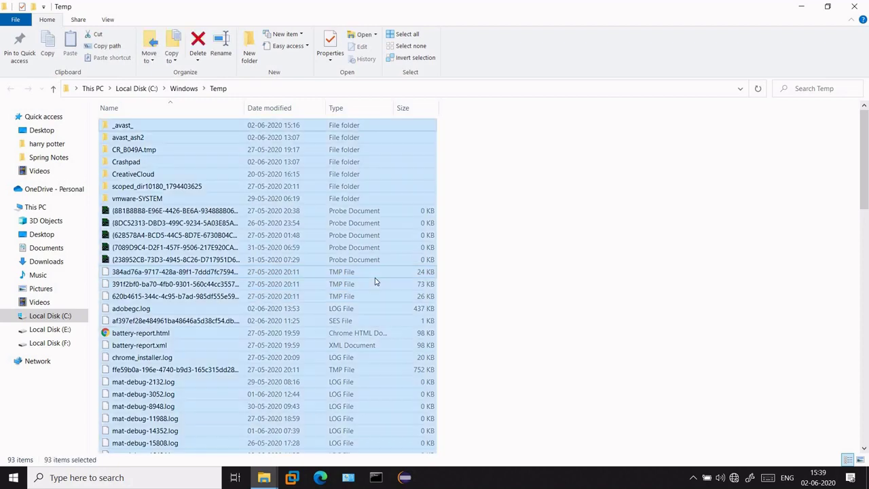
key("shift+Delete")
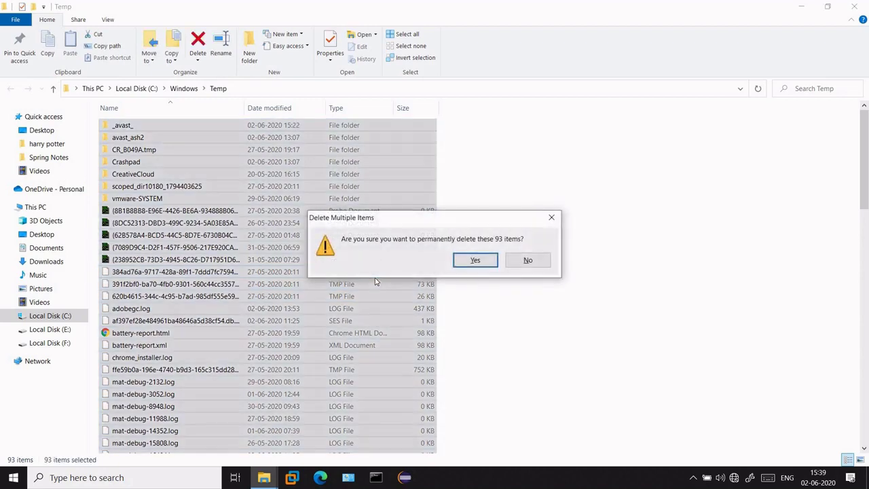
left_click(464, 264)
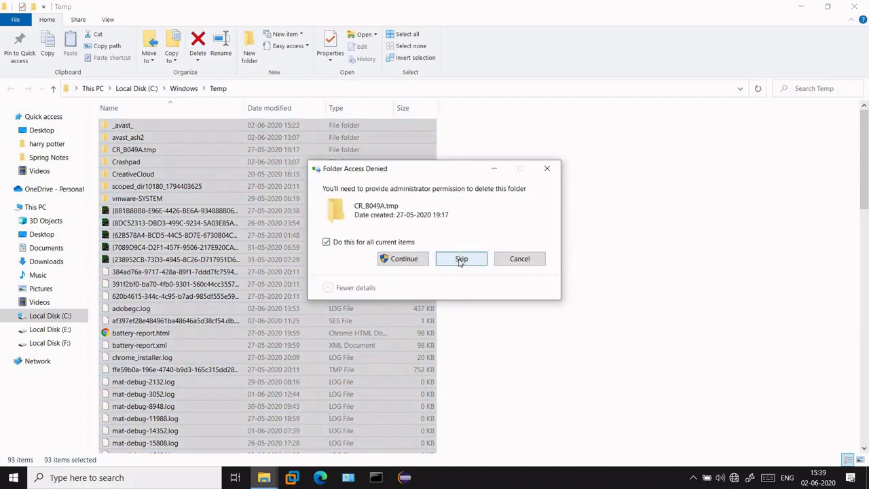
left_click(461, 261)
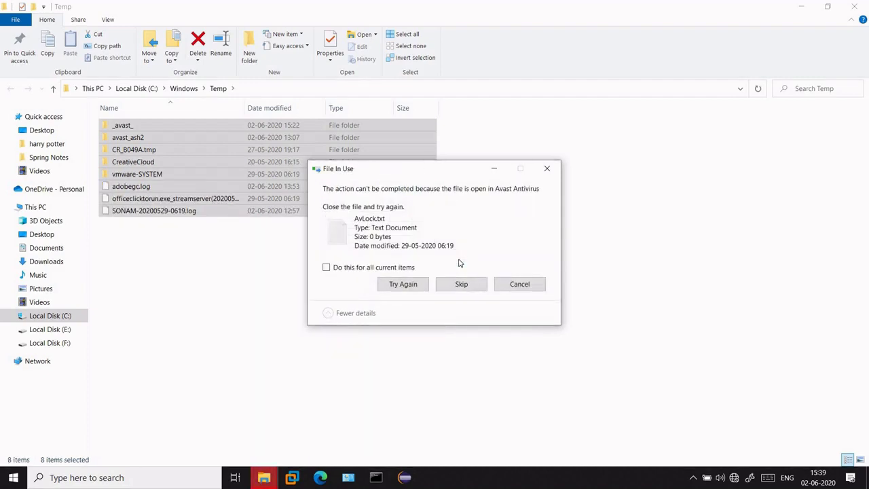
left_click(369, 269)
left_click(473, 286)
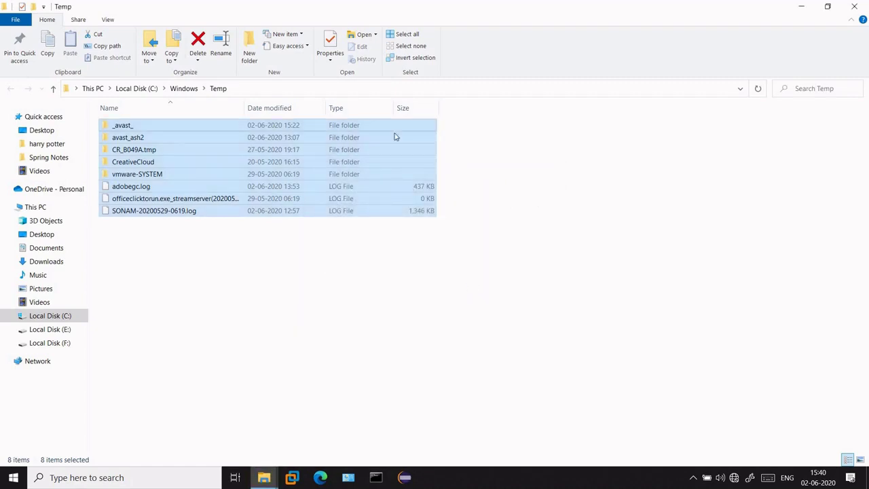
- Close the Windows Temp folder window and refresh the desktop
left_click(857, 5)
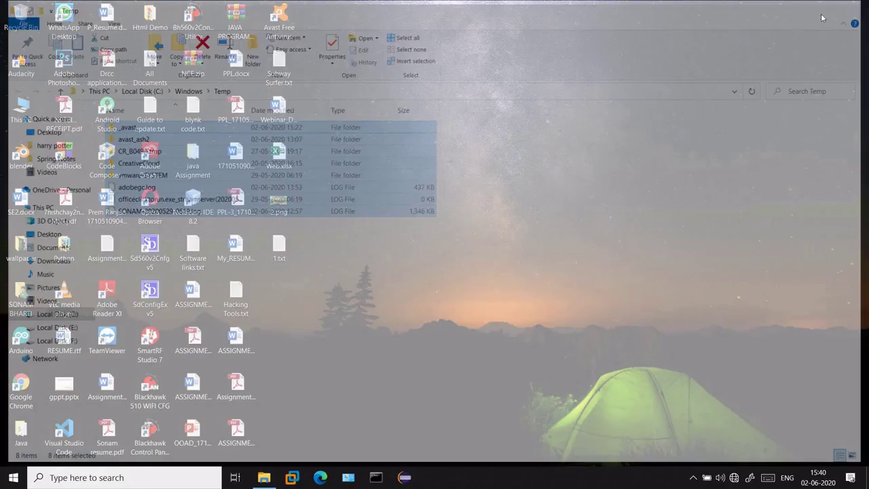
right_click(551, 150)
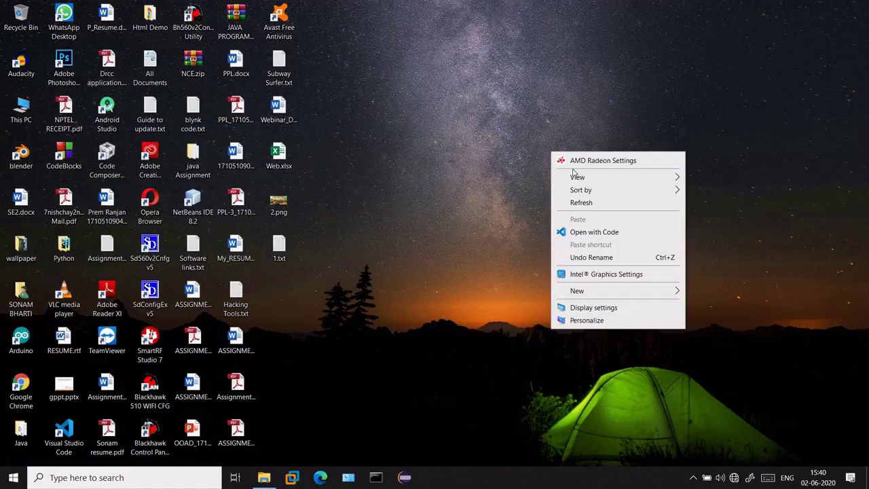
left_click(583, 203)
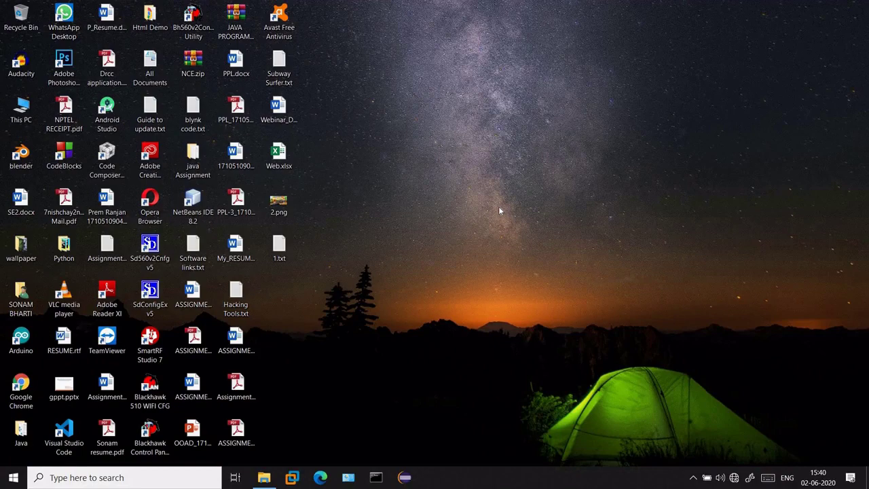
- Open the user's local Temp folder with the Run command "%temp%" and maximize its window
key("super")
key("super")
key("super+r")
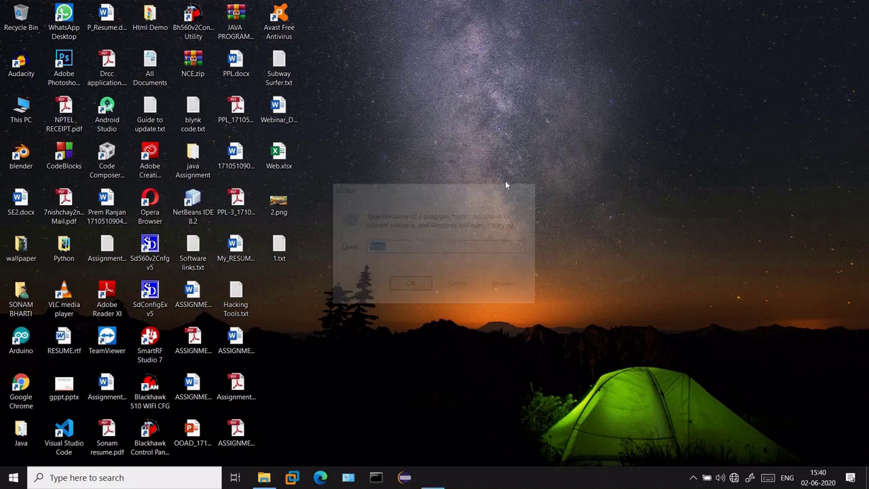
key("End")
key("BackSpace")
key("BackSpace")
key("BackSpace")
key("BackSpace")
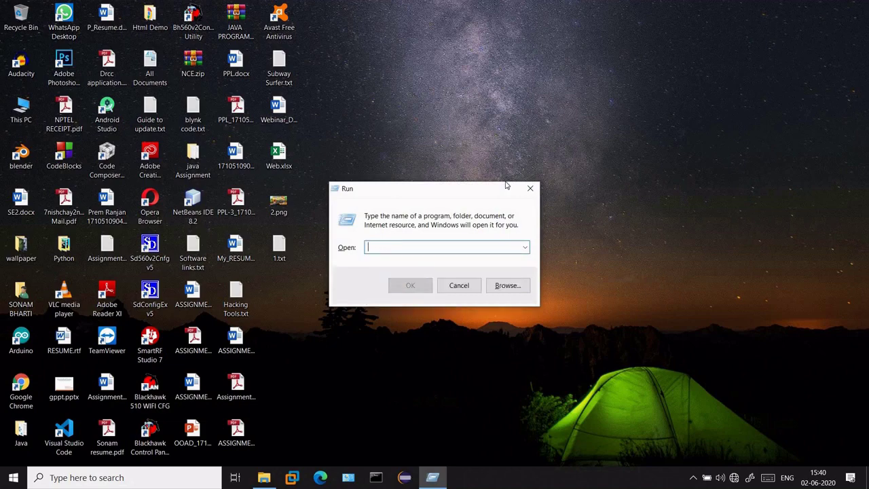
type("%te")
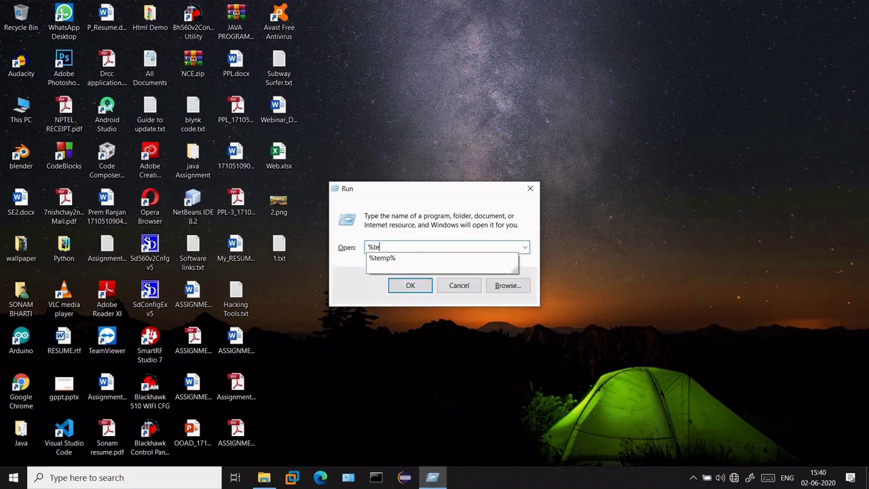
key("Down")
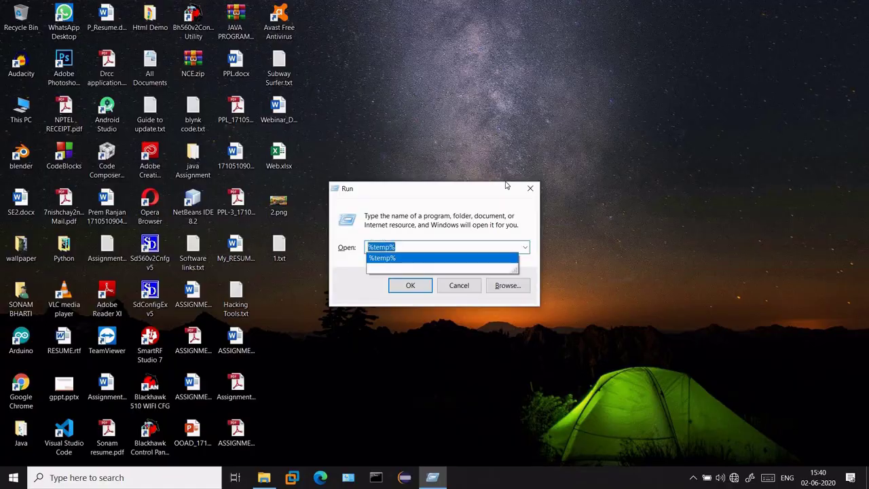
key("Return")
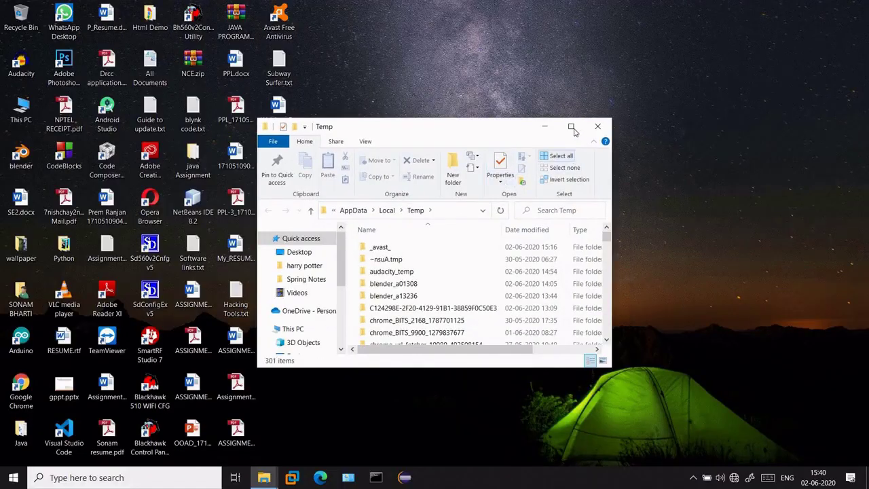
left_click(572, 127)
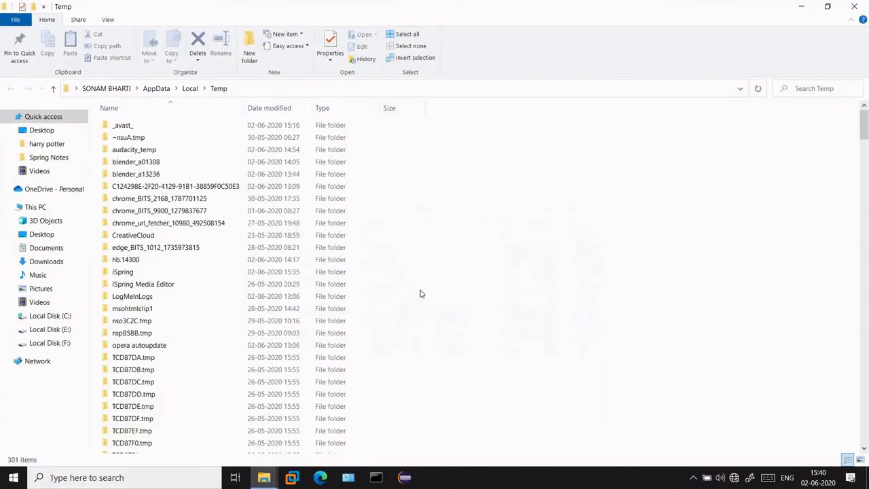
- Permanently delete all items in the user's local Temp folder, skipping files and folders in use, and close the window
left_click_drag(420, 290, 548, 171)
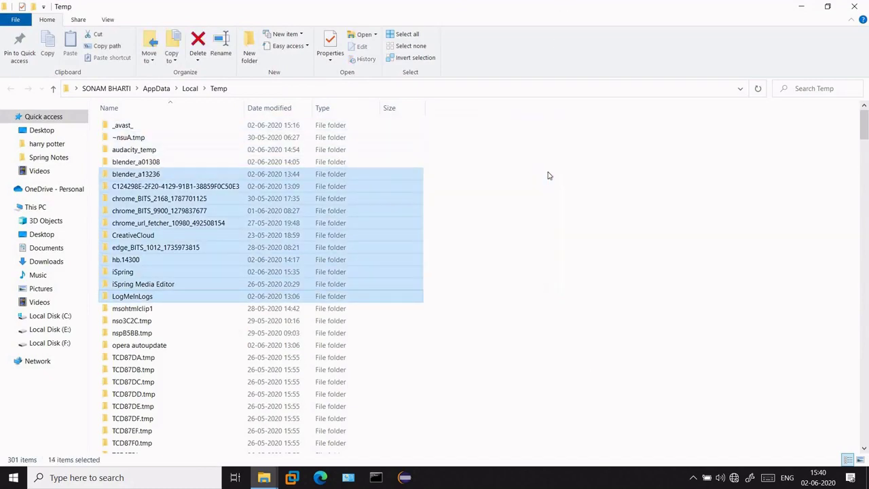
left_click(548, 171)
key("ctrl+a")
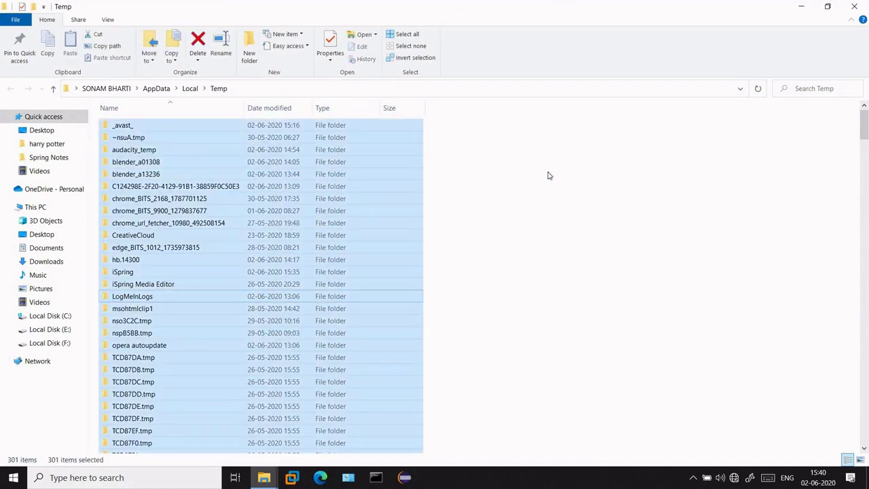
key("shift+Delete")
key("Return")
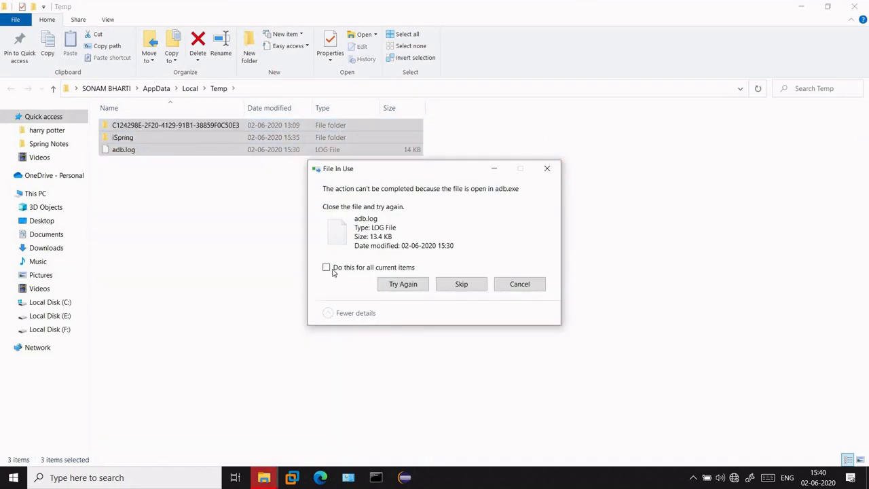
left_click(333, 270)
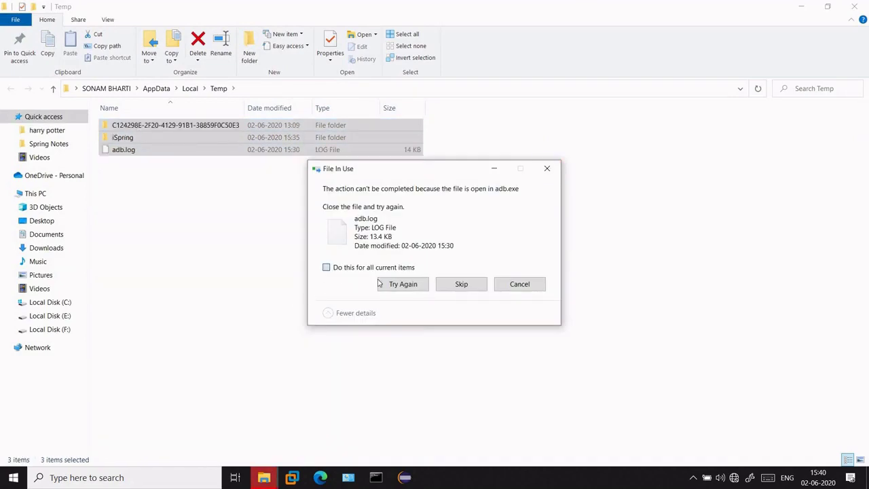
left_click(460, 291)
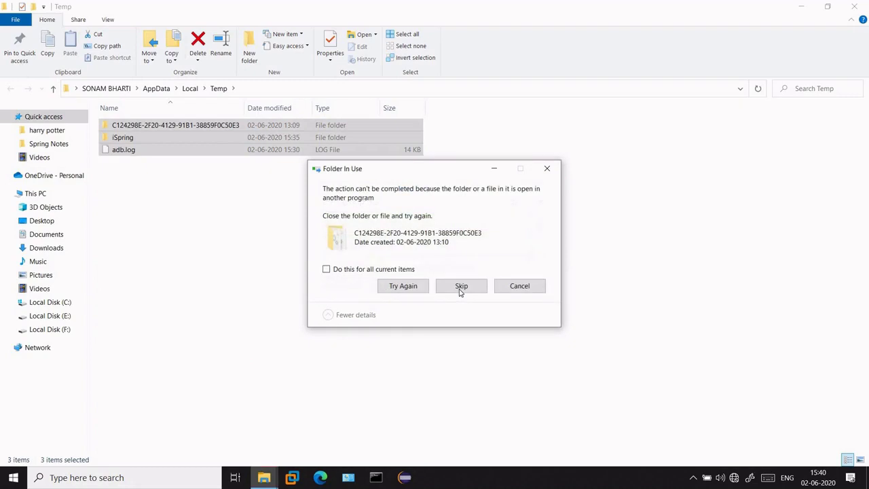
left_click(405, 271)
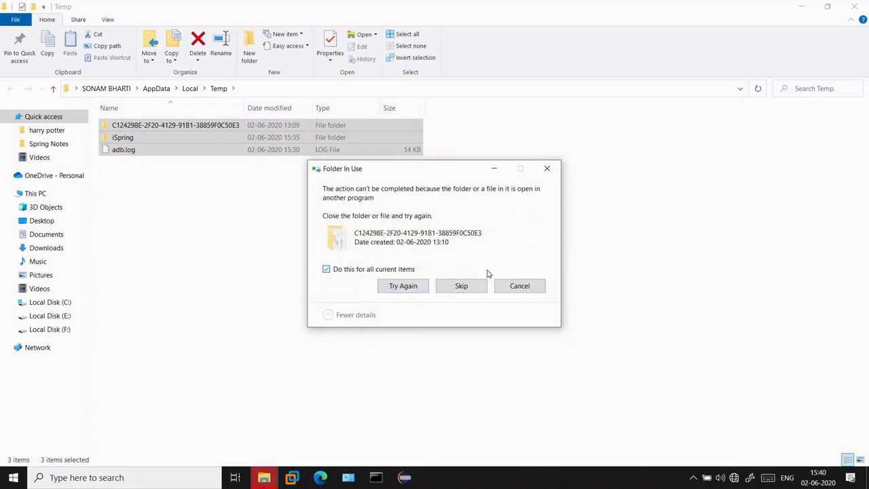
left_click(462, 288)
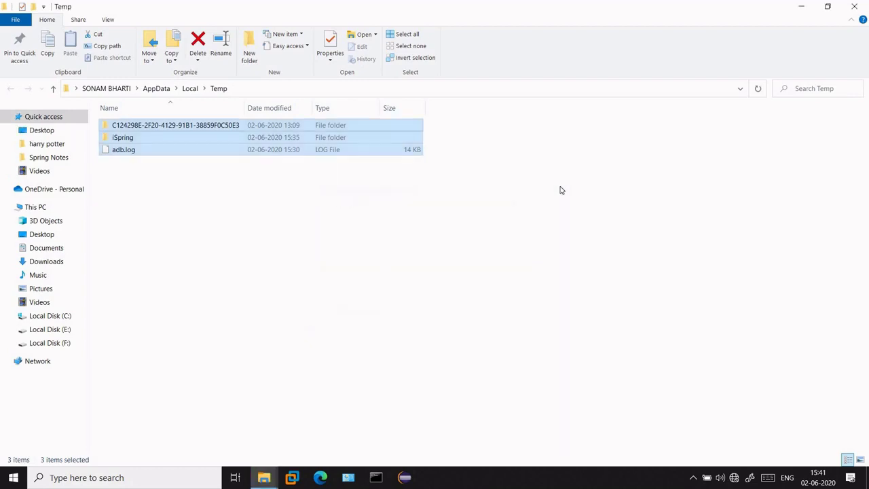
left_click(854, 6)
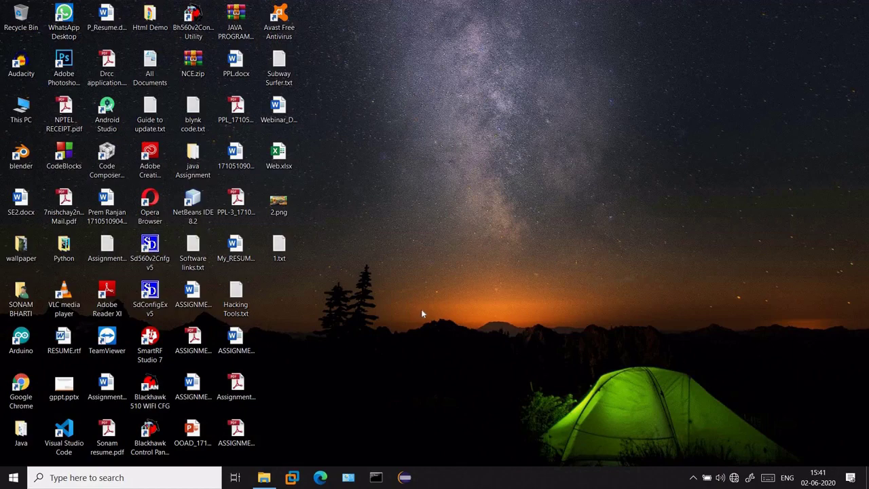
- Open the Recent folder with the Run command "recent" and maximize its window
key("super+r")
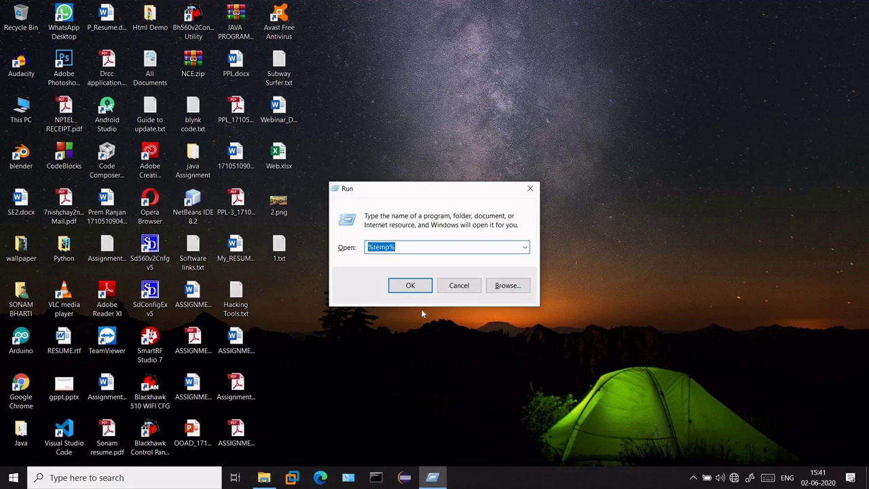
type("rece")
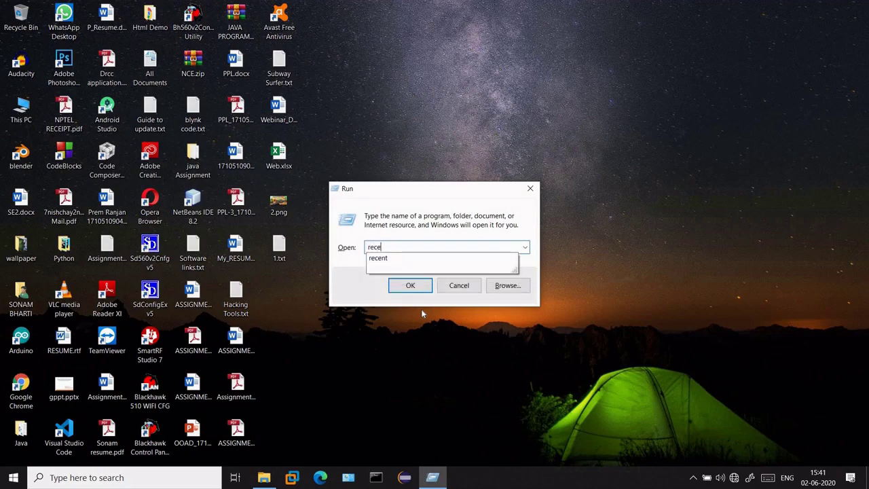
type("nt")
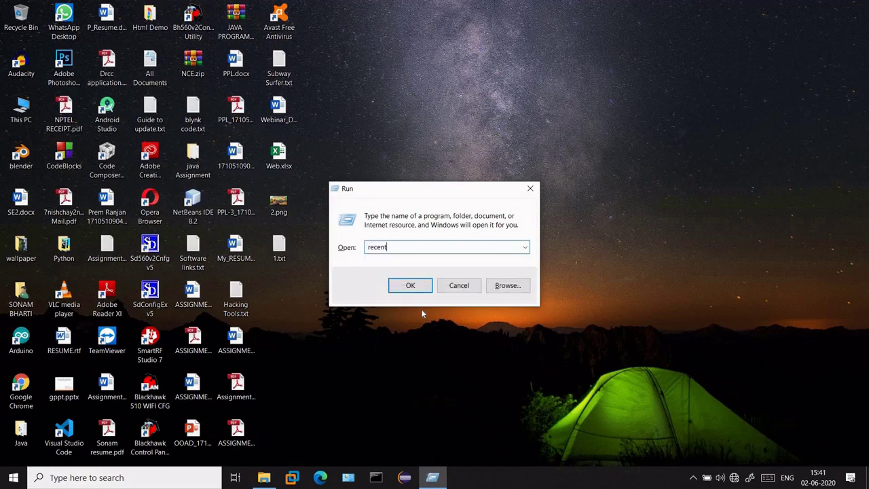
key("Return")
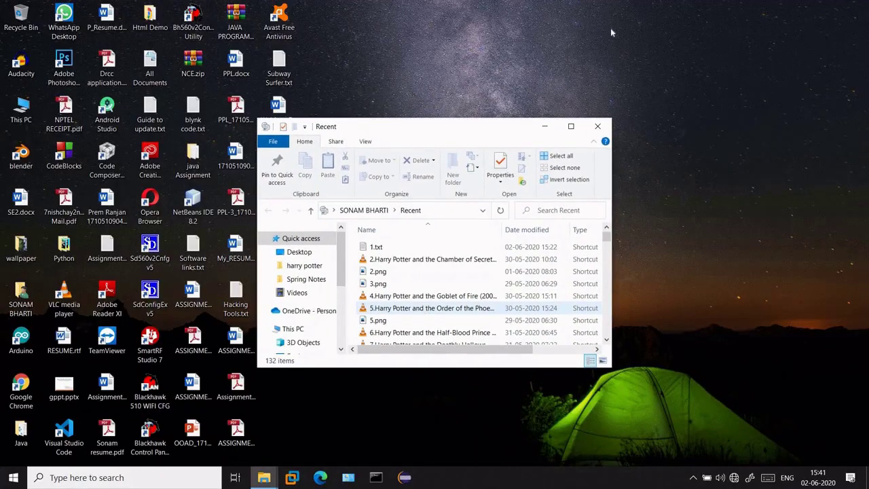
left_click(572, 128)
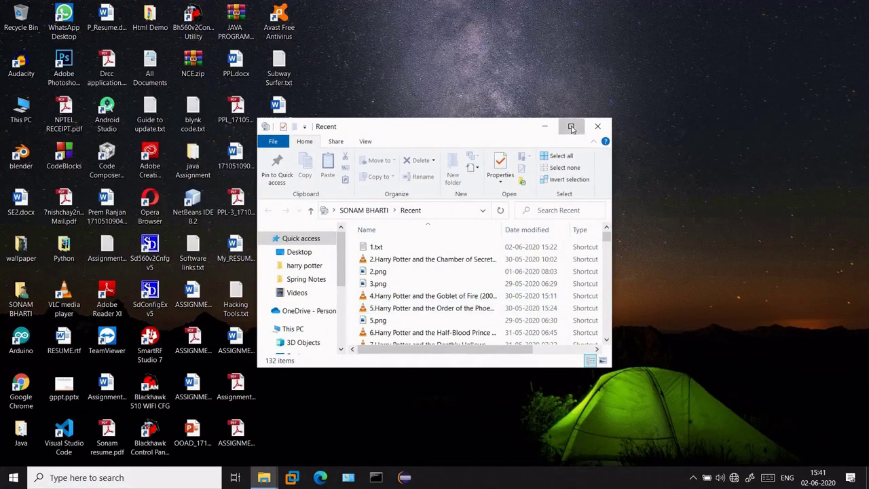
- Look through the shortcuts in the Recent folder and delete all of them
scroll(530, 214, "down", 8)
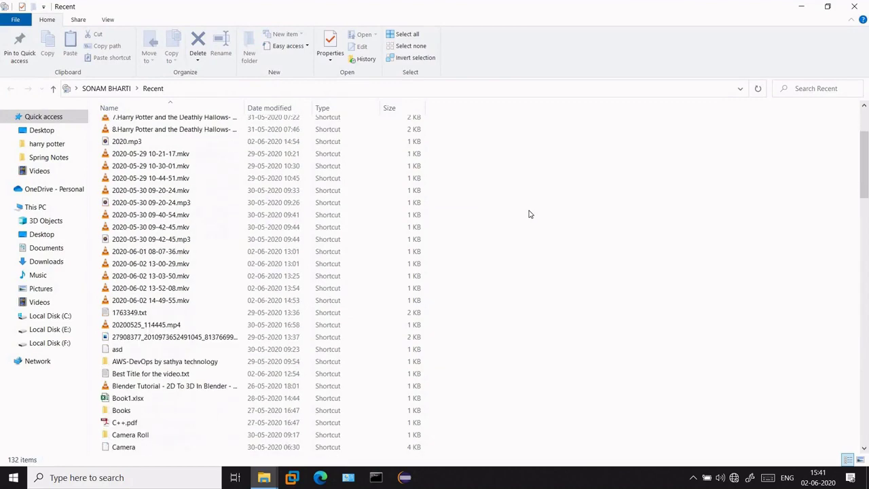
scroll(530, 214, "down", 7)
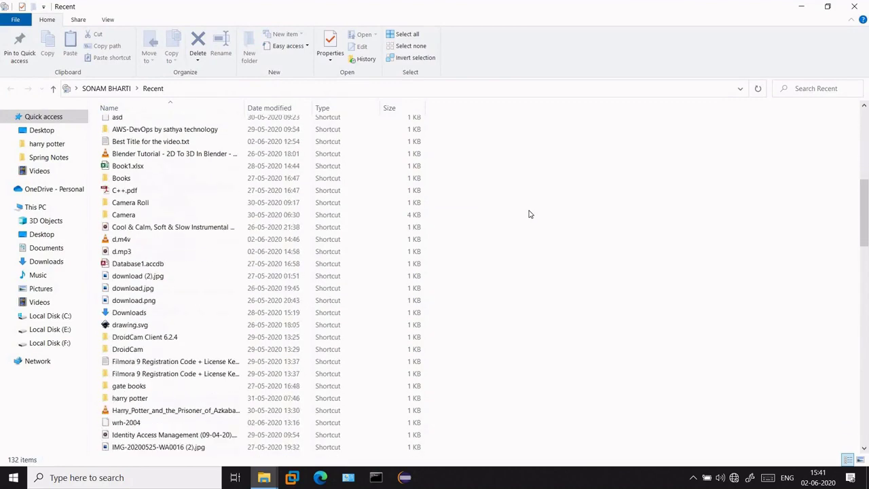
scroll(531, 213, "up", 15)
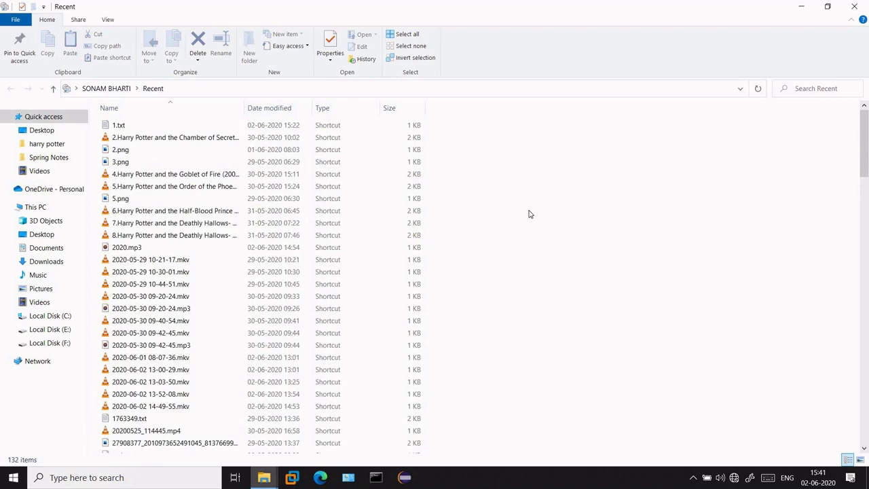
key("ctrl+a")
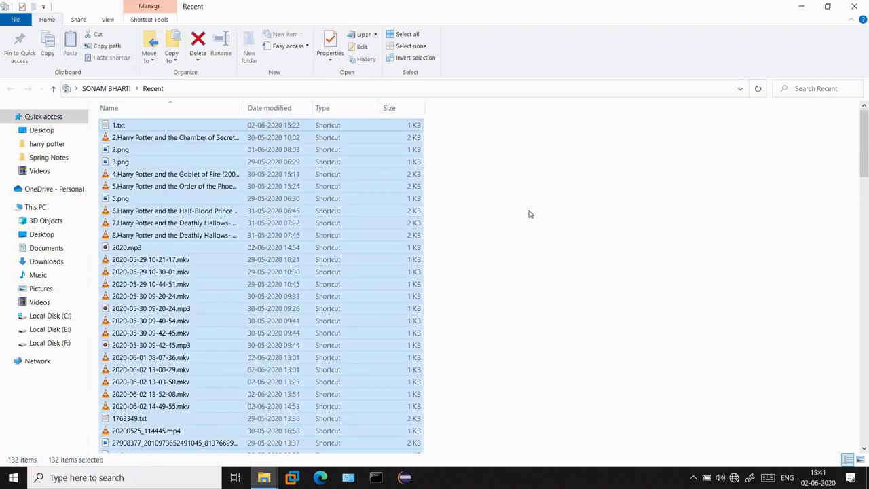
key("Delete")
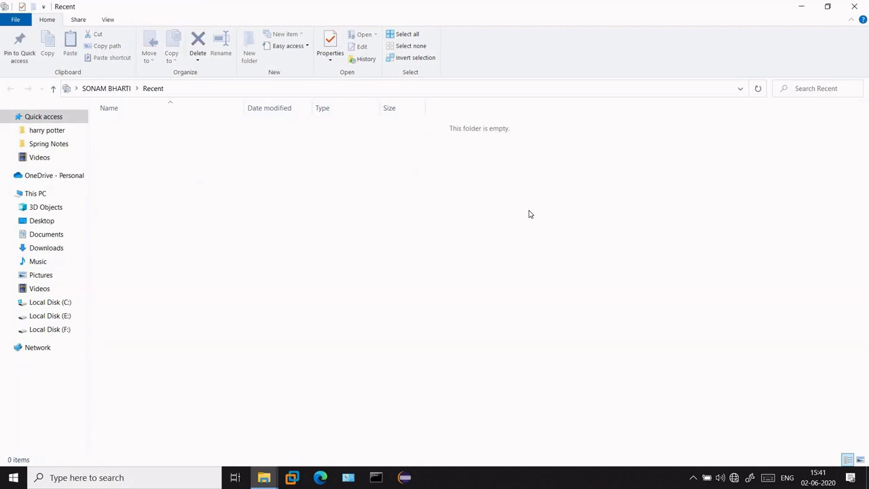
- Close the Recent folder, check the contents of the Recycle Bin in a maximized window and close it
left_click(854, 6)
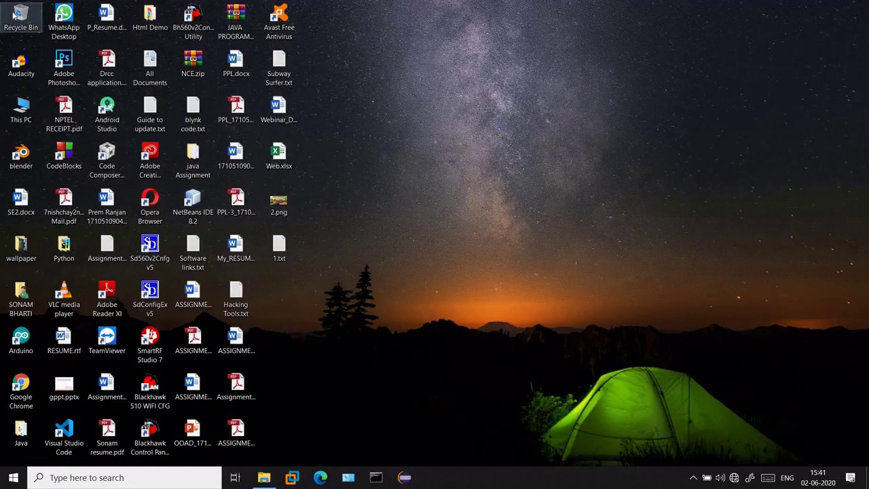
double_click(14, 15)
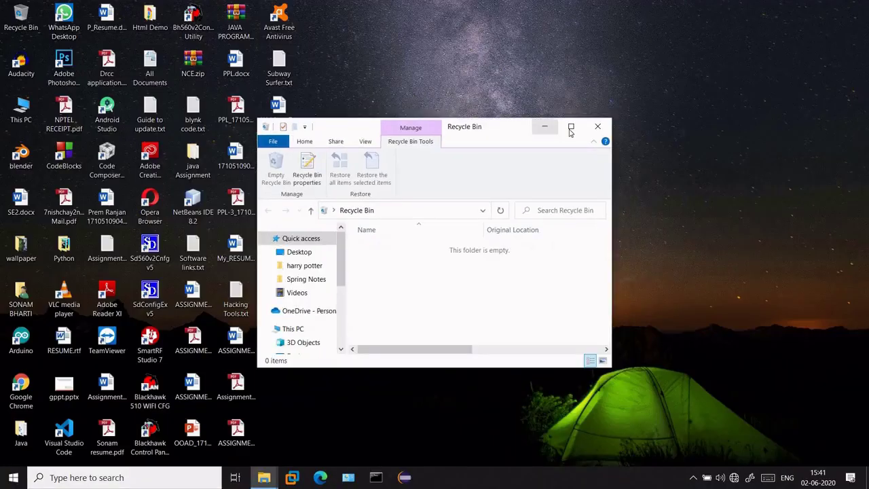
left_click(571, 127)
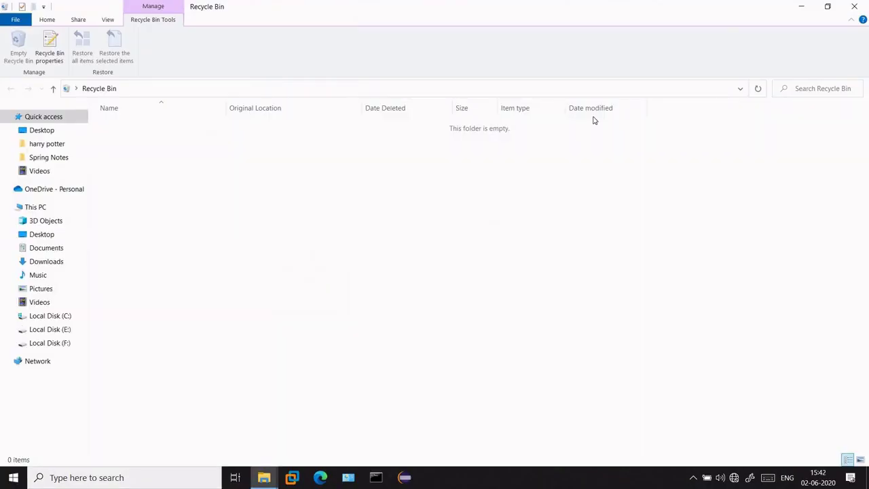
left_click(853, 7)
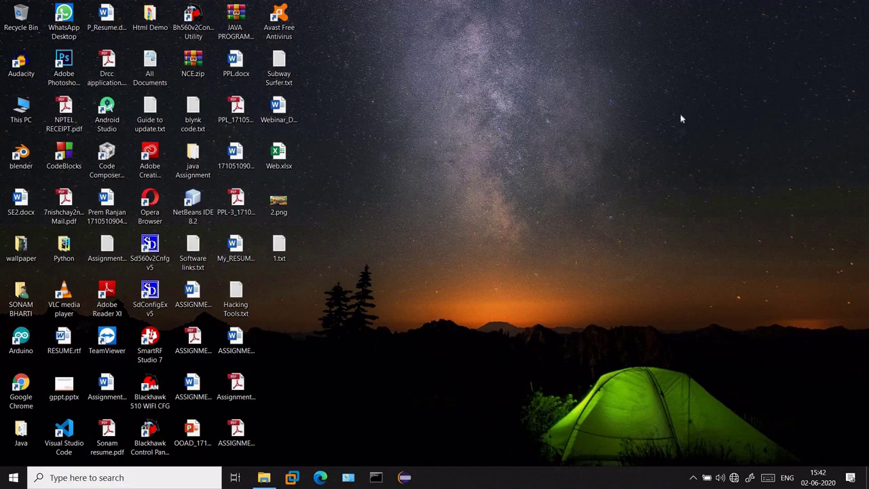
- Open the AppData Roaming folder with the Run command "%appdata%" and maximize its window
key("super+r")
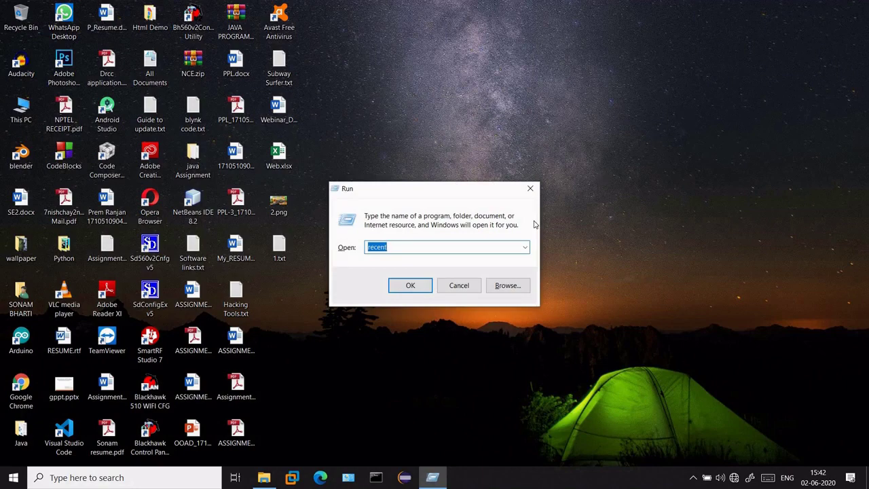
type("%")
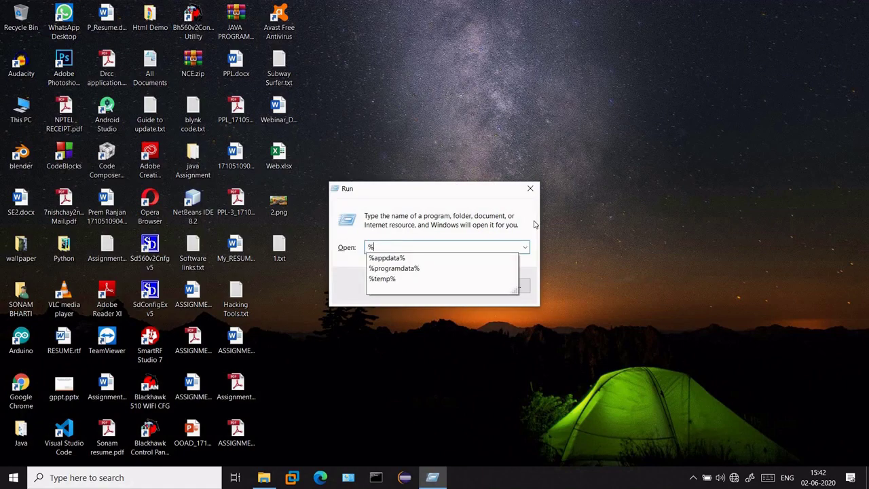
left_click(420, 258)
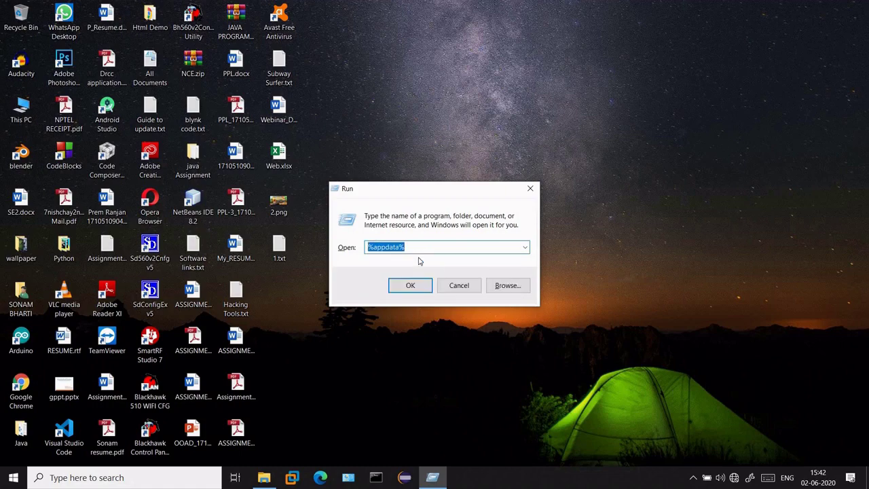
left_click(415, 286)
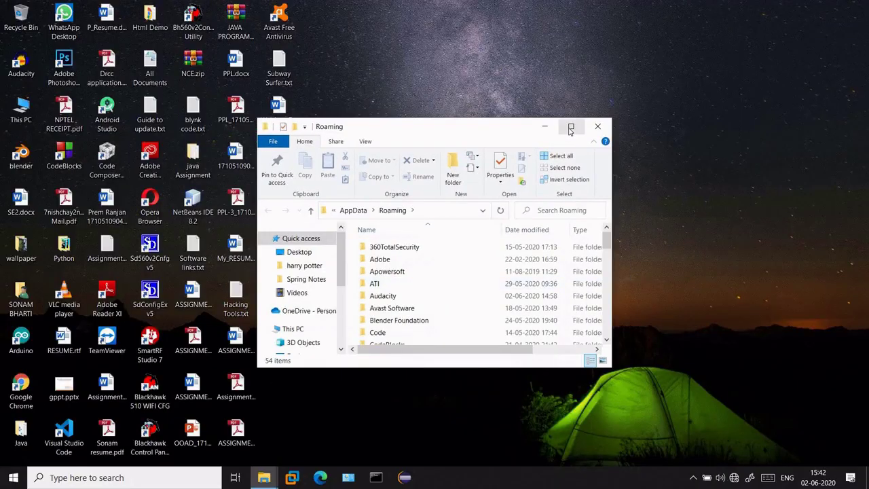
left_click(570, 129)
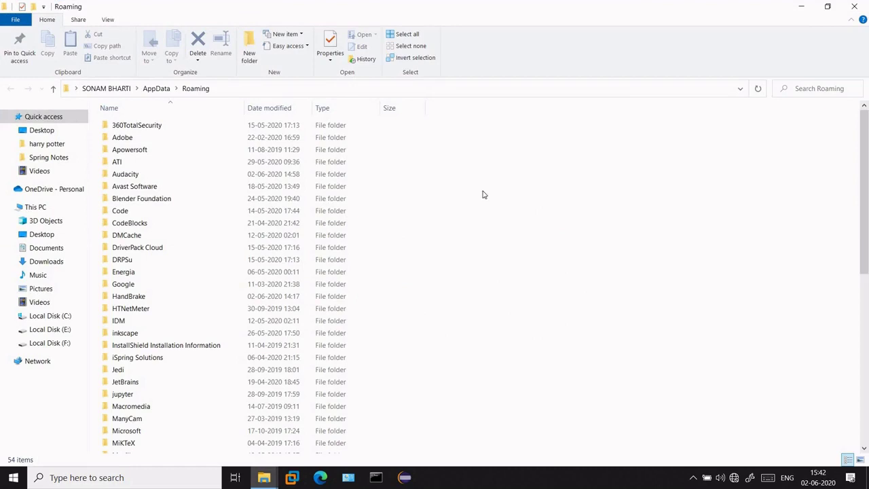
- Look through the application folders in AppData Roaming for leftovers of unused programs and close the window
scroll(483, 194, "down", 9)
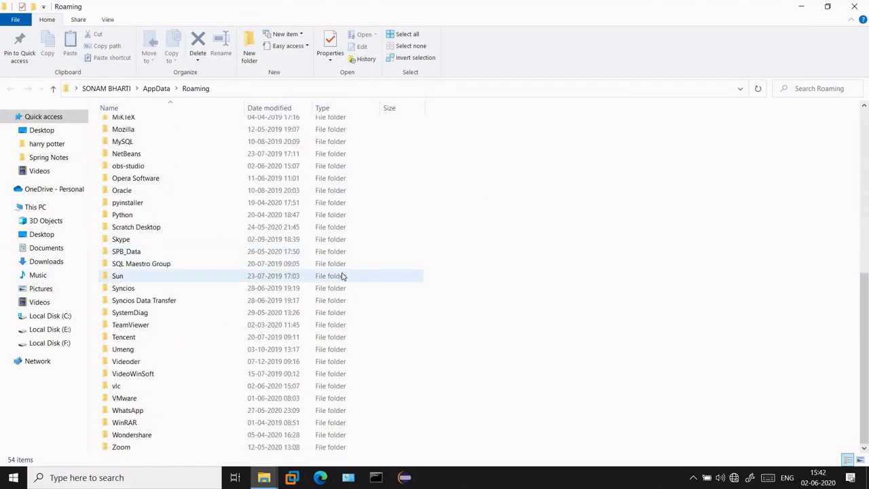
scroll(343, 276, "up", 9)
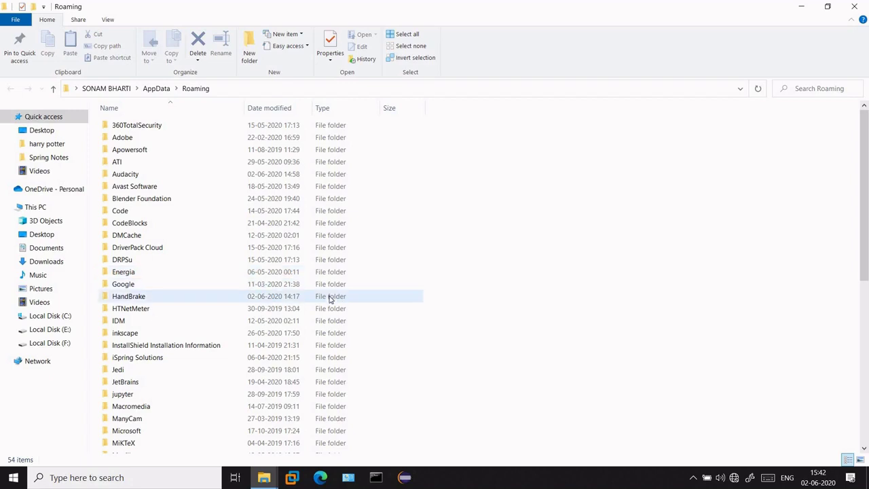
scroll(330, 300, "down", 1)
scroll(330, 299, "down", 2)
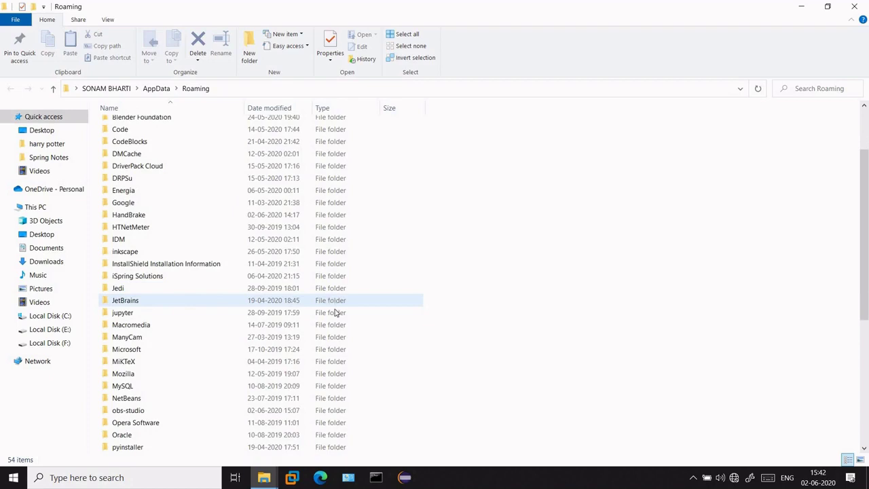
scroll(334, 311, "down", 6)
scroll(336, 313, "down", 1)
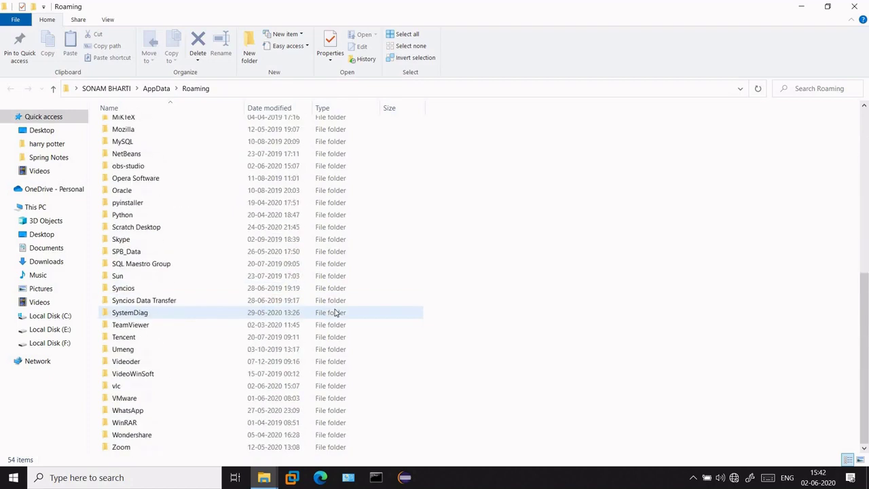
left_click(855, 7)
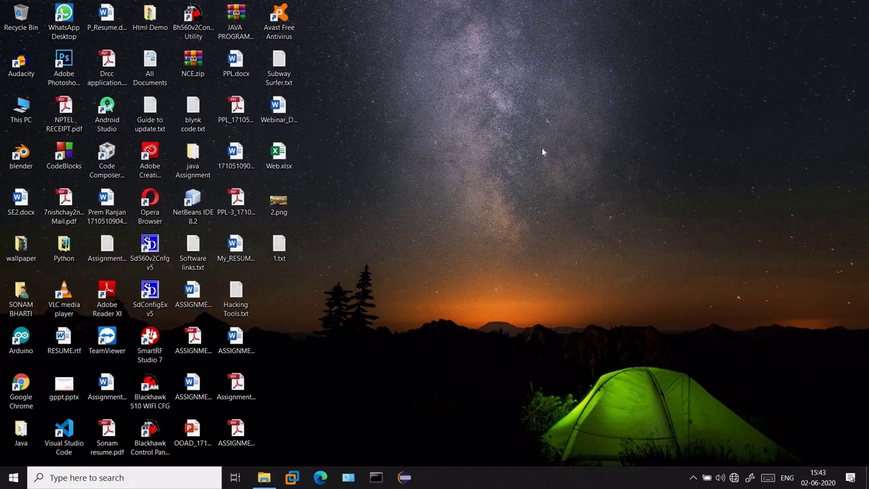
- Open This PC in a maximized window and start Disk Cleanup from the properties of Local Disk (C:)
right_click(19, 120)
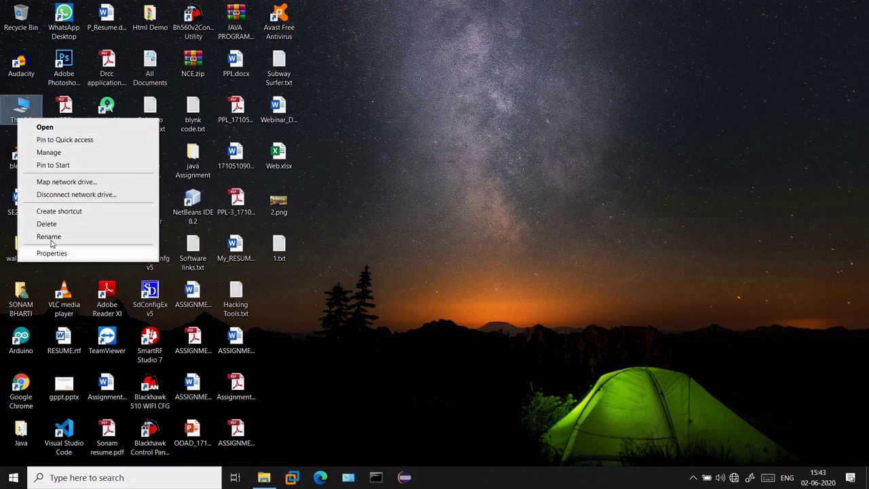
double_click(21, 109)
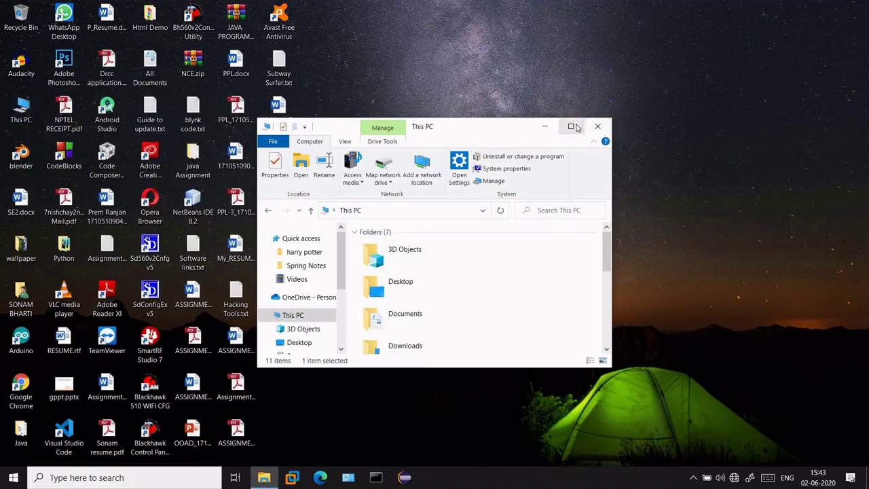
left_click(572, 126)
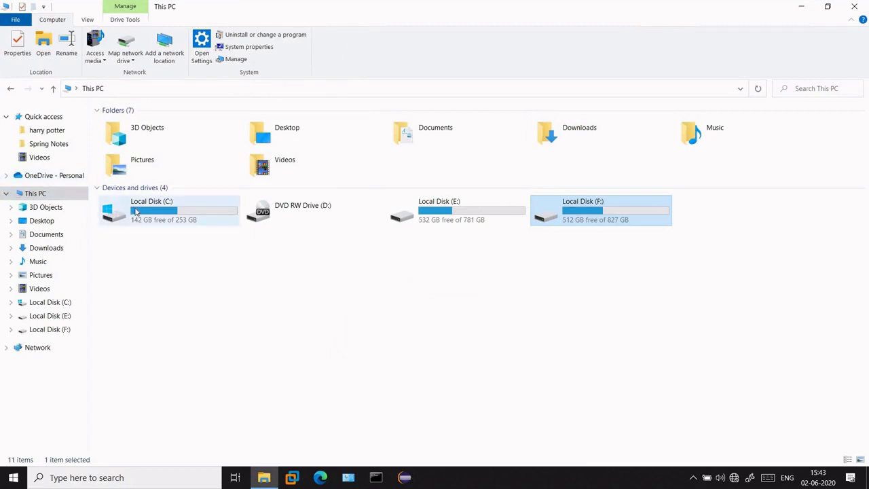
right_click(135, 212)
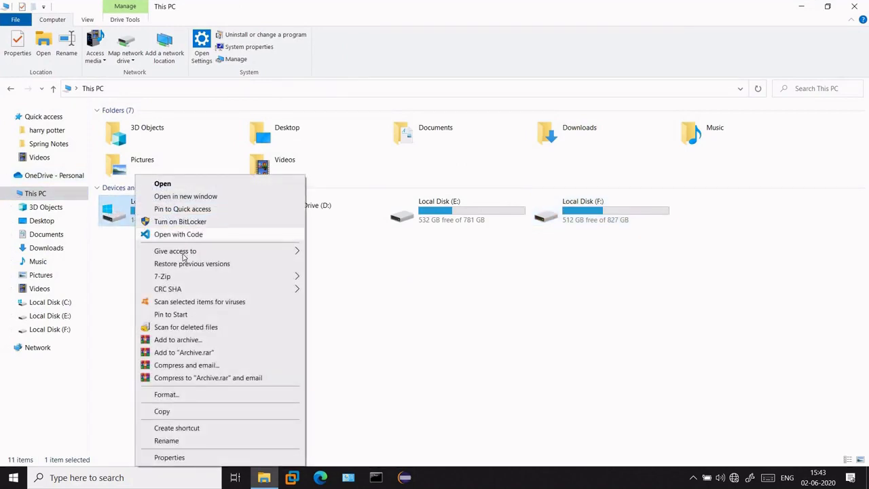
left_click(169, 458)
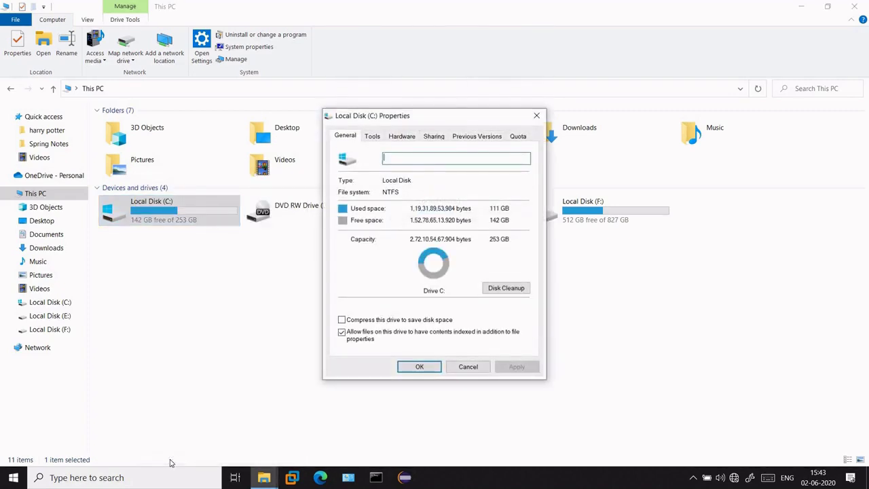
left_click(504, 288)
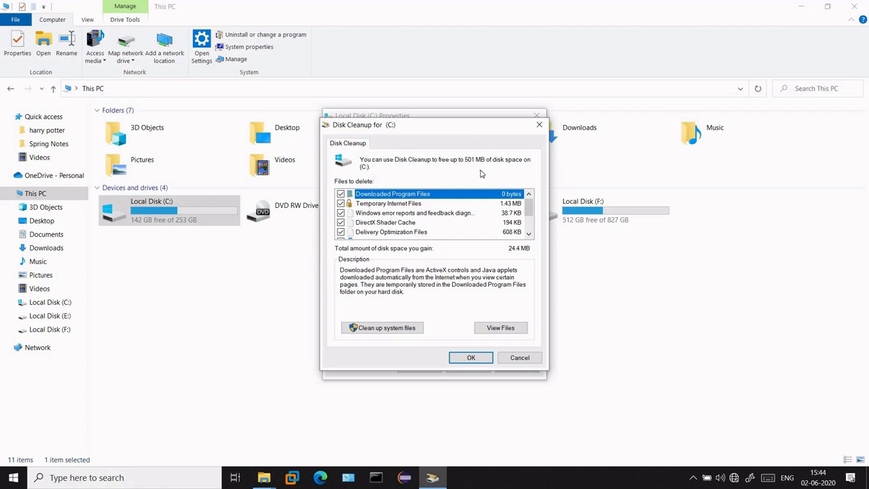
- Review the Disk Cleanup categories for drive C:, permanently delete the ticked ones with Downloads left unticked, and close the drive properties
left_click_drag(466, 127, 667, 57)
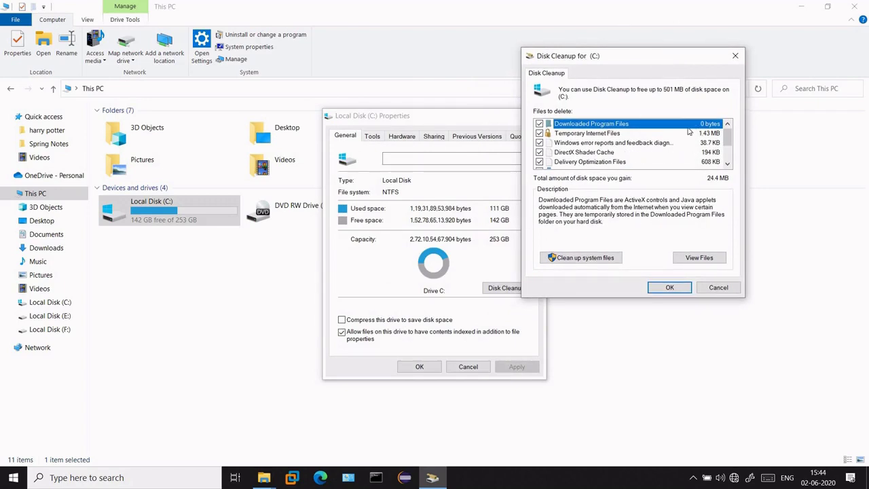
scroll(682, 154, "down", 2)
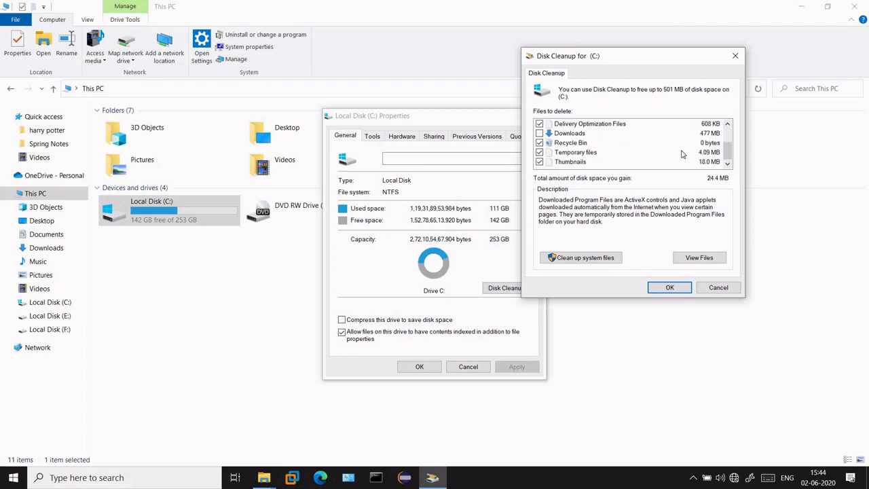
scroll(683, 154, "up", 2)
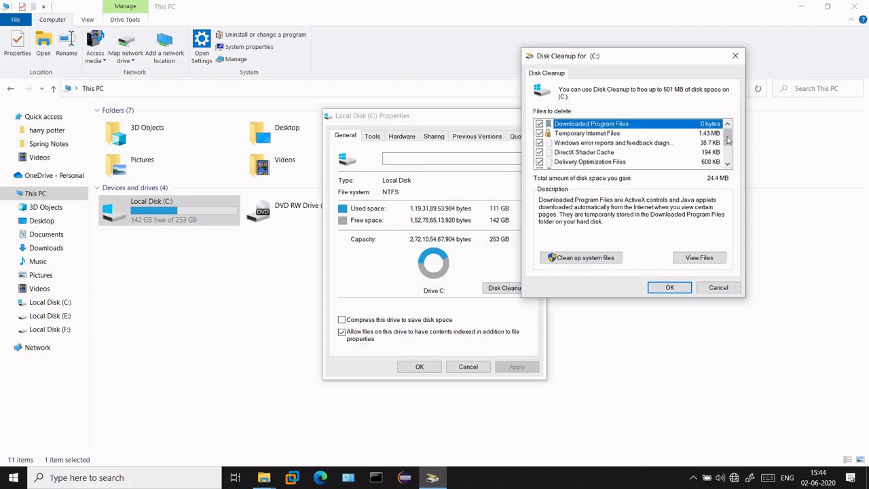
mouse_move(729, 143)
left_mouse_down()
mouse_move(729, 156)
mouse_move(729, 136)
left_mouse_up()
left_click_drag(729, 144, 730, 151)
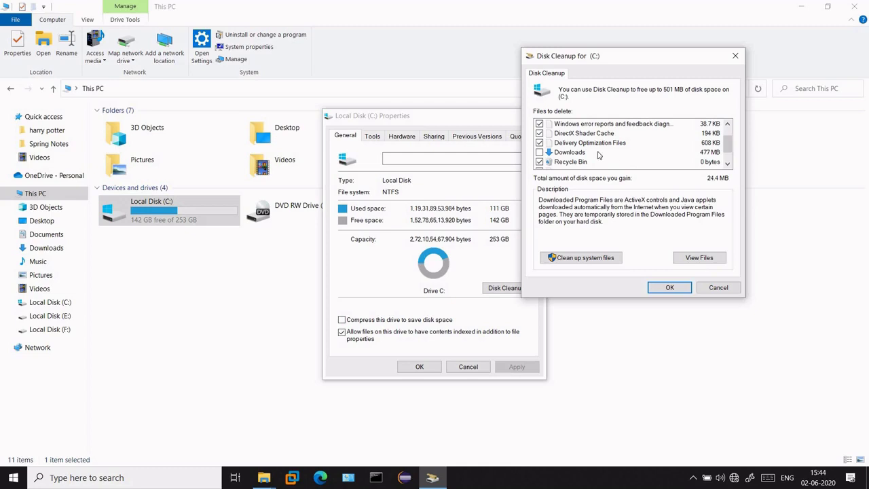
left_click(540, 153)
left_click(540, 153)
left_click(586, 260)
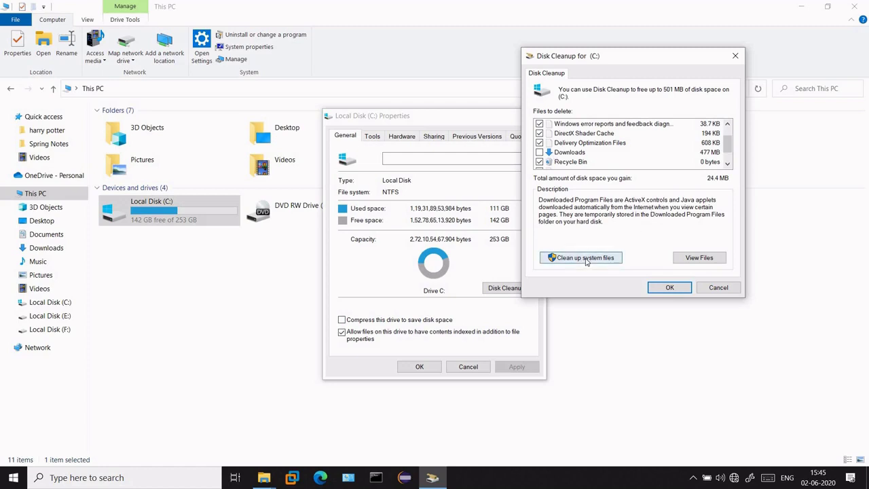
left_click(670, 288)
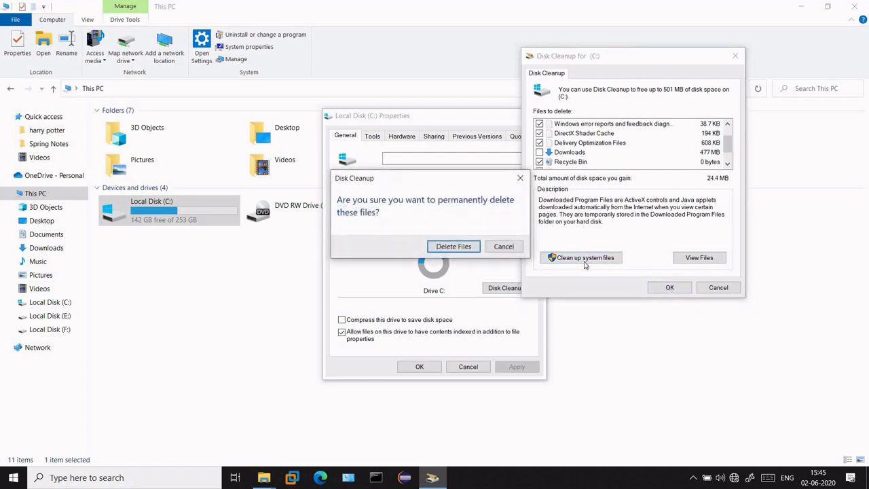
left_click(454, 247)
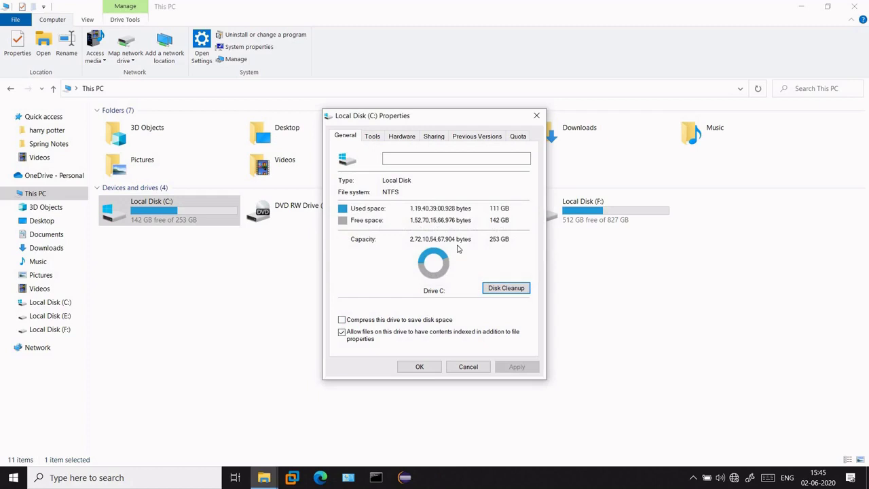
left_click(421, 367)
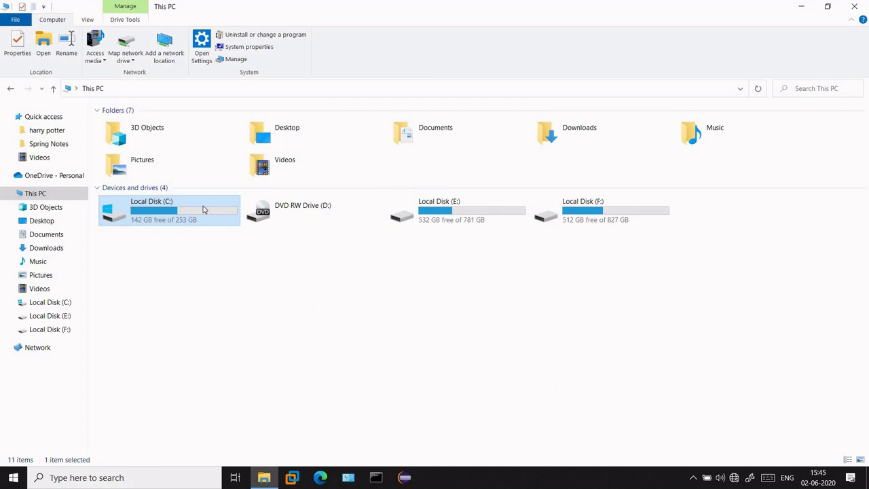
mouse_move(203, 209)
right_click(209, 210)
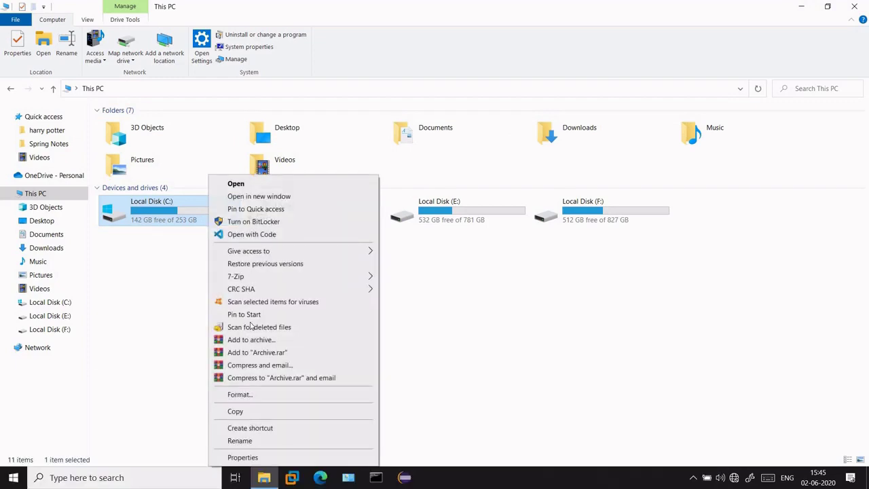
left_click(251, 458)
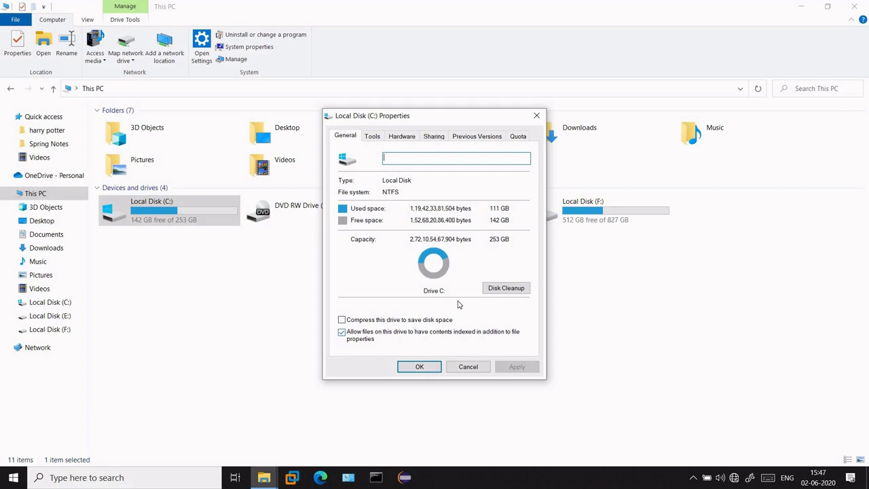
left_click(536, 116)
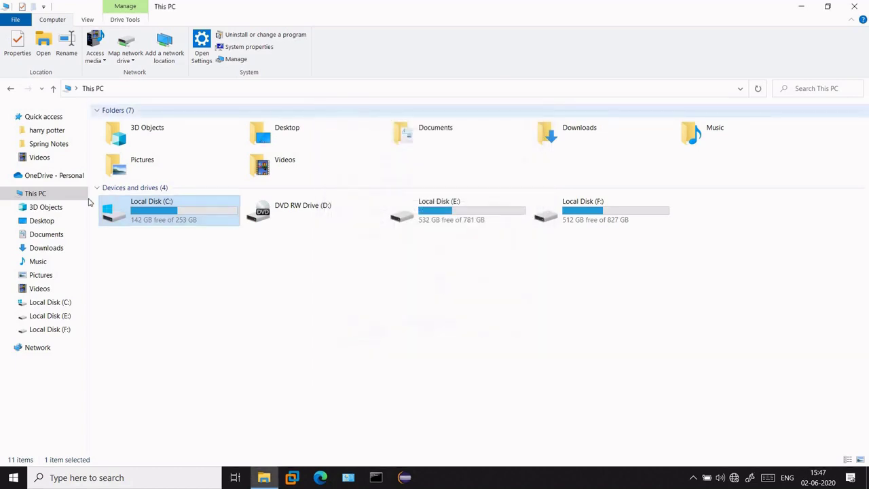
- Start Disk Cleanup again from the properties of Local Disk (C:) and extend it to system files
right_click(127, 214)
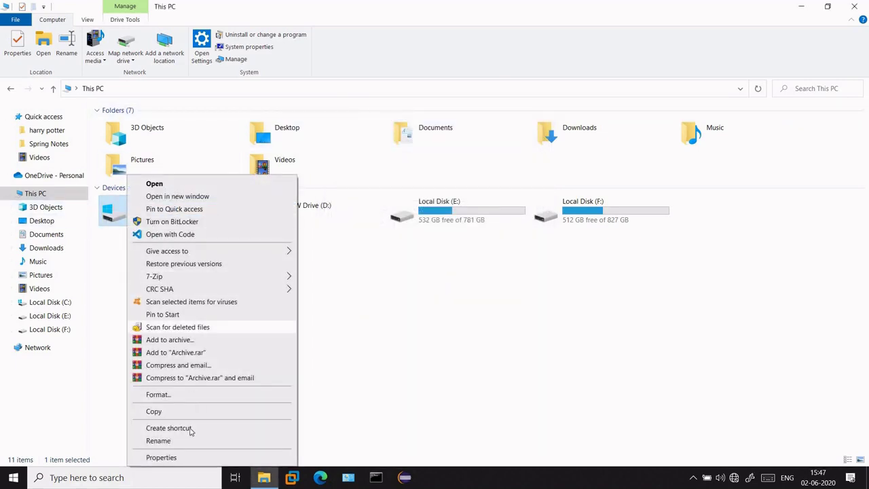
left_click(161, 458)
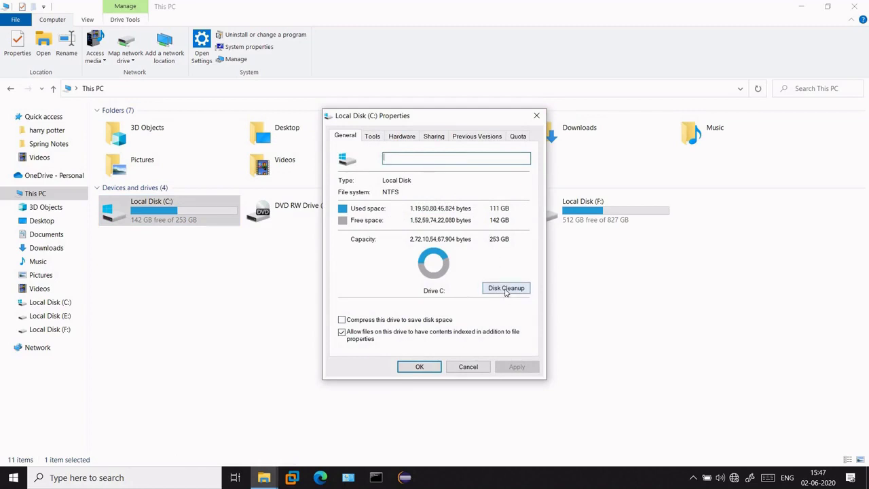
left_click(506, 288)
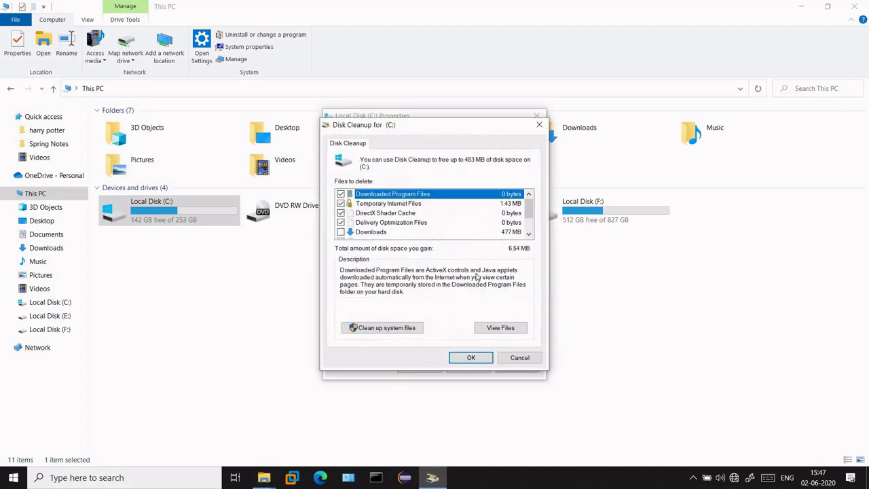
left_click(406, 328)
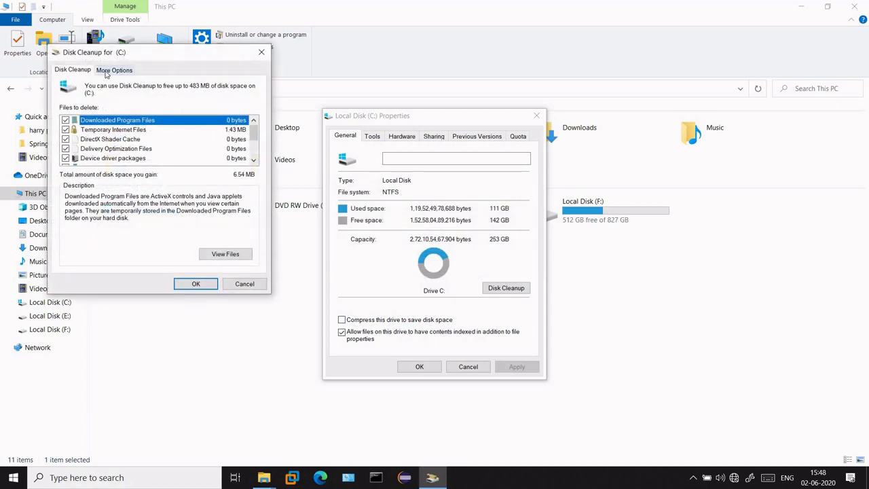
- Delete all but the most recent restore point of drive C: through Disk Cleanup's System Restore and Shadow Copies option
left_click(107, 70)
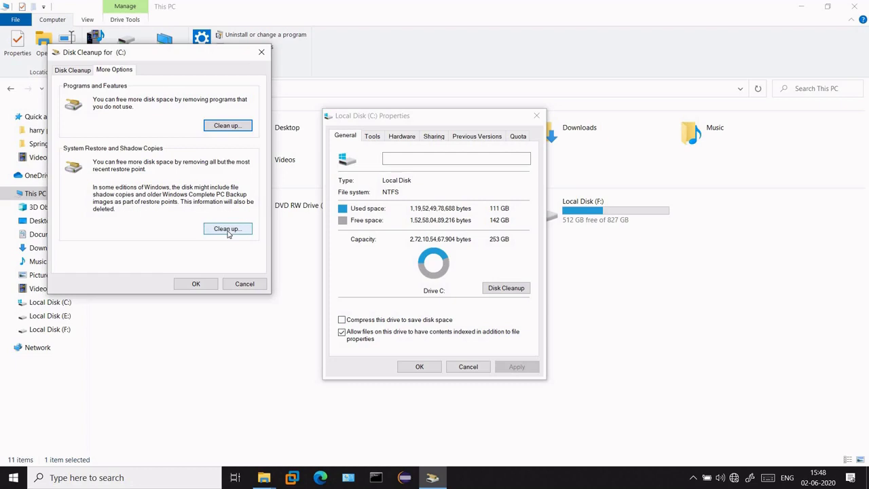
left_click(228, 231)
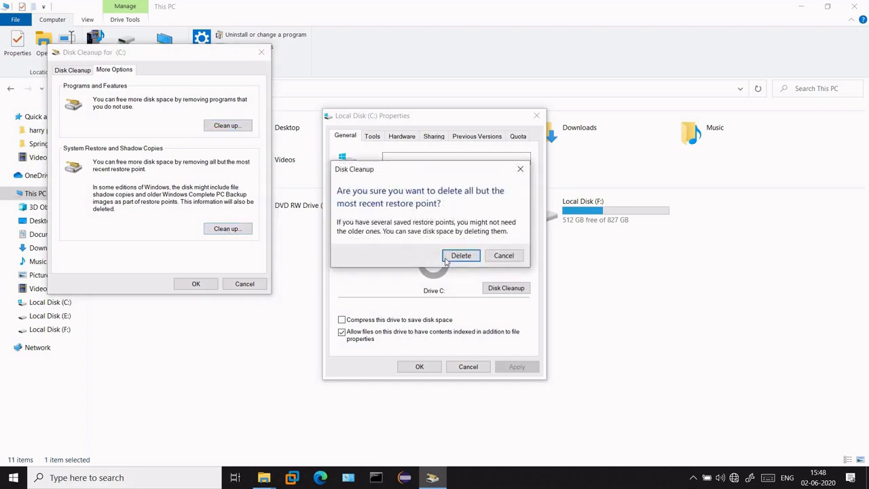
left_click(460, 256)
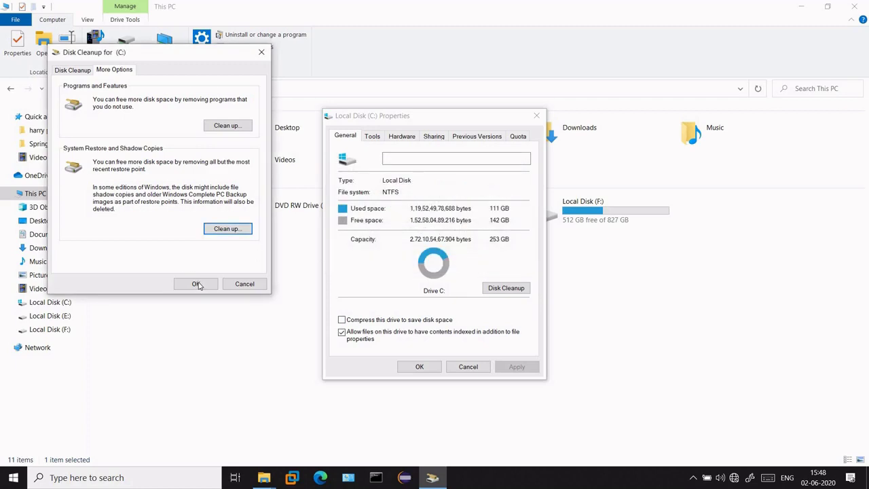
- Run Disk Cleanup on drive C: to permanently delete the ticked system files, and close the drive properties
left_click(197, 284)
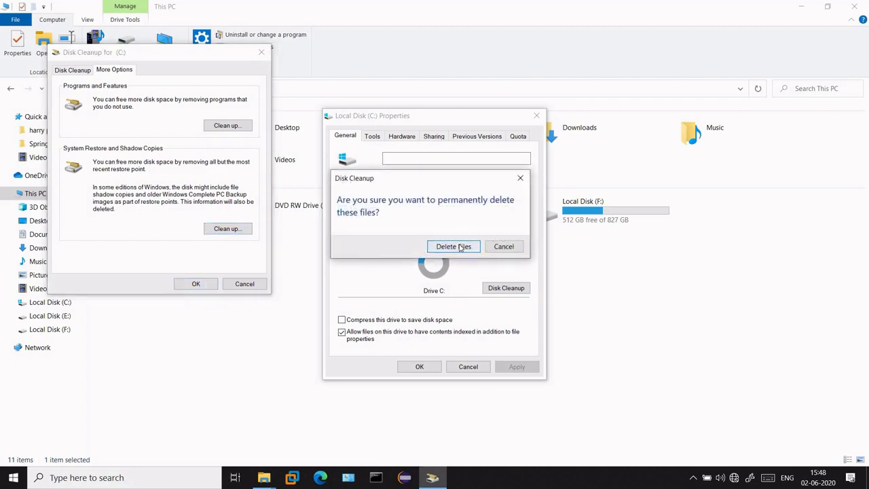
left_click(460, 248)
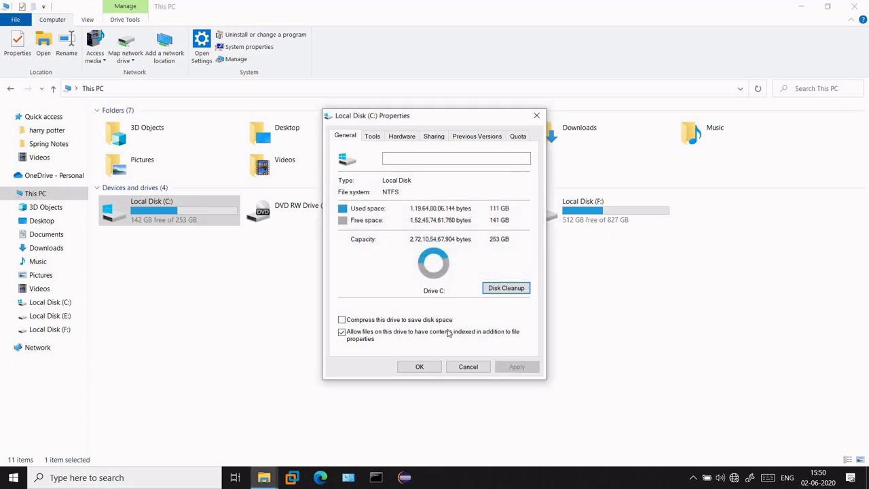
left_click(421, 366)
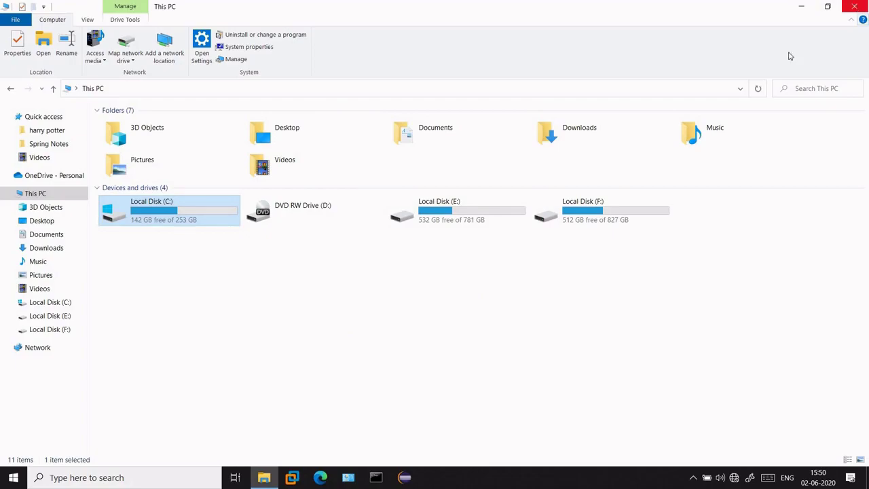
- Leave the This PC window for the desktop and refresh the desktop
key("super+d")
right_click(649, 197)
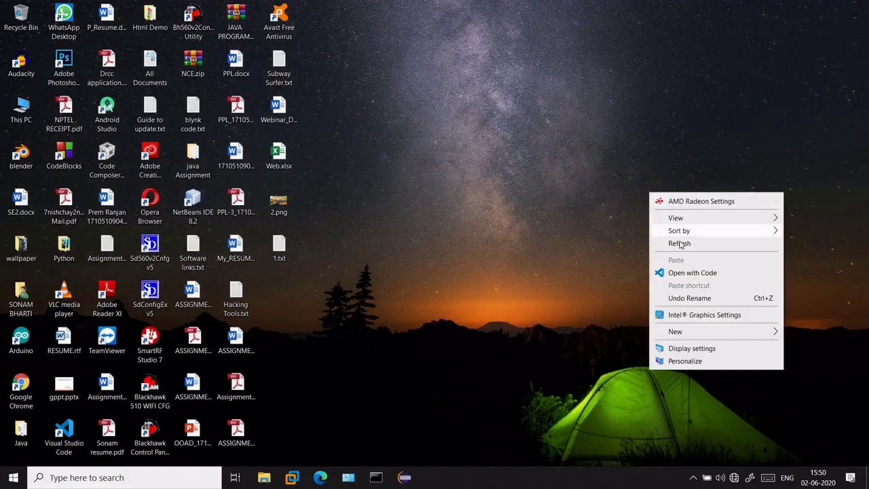
left_click(664, 247)
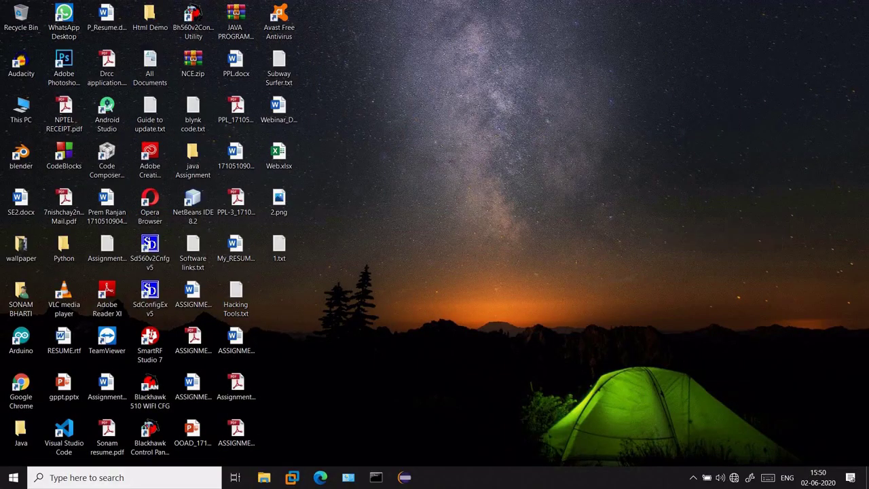
- Look at the computer's power options, including Restart, and return to the desktop without choosing one
left_click(23, 483)
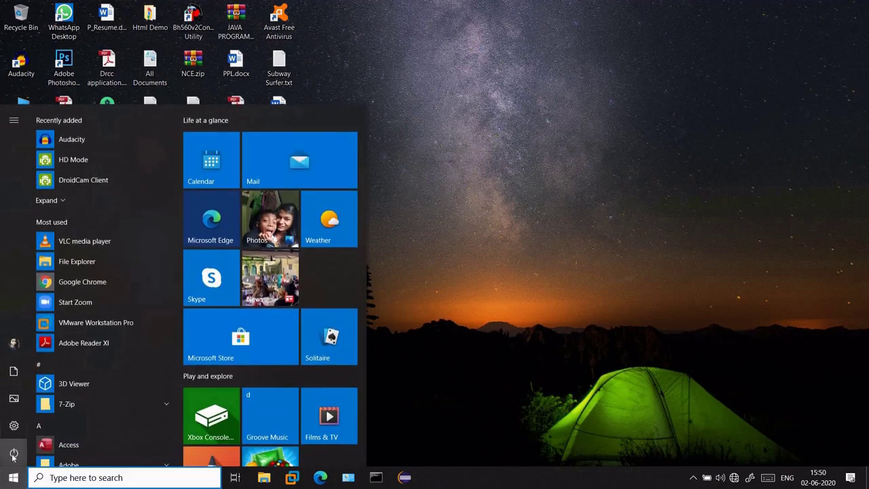
left_click(12, 453)
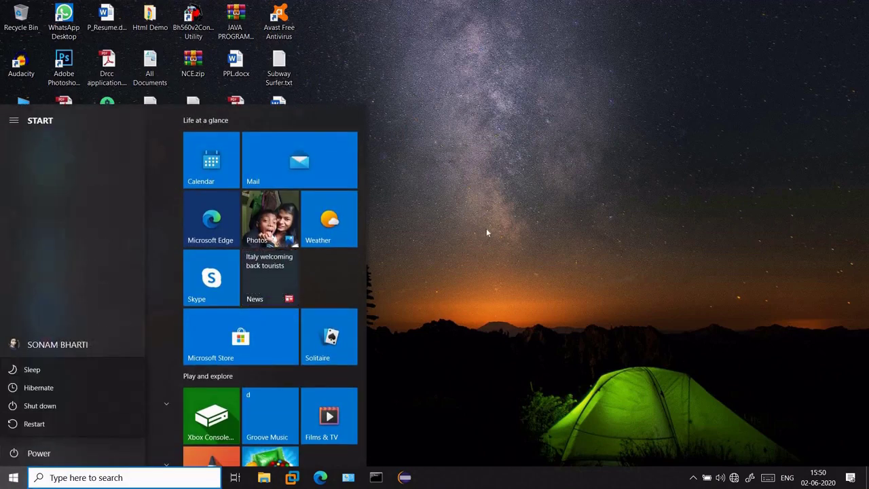
key("Escape")
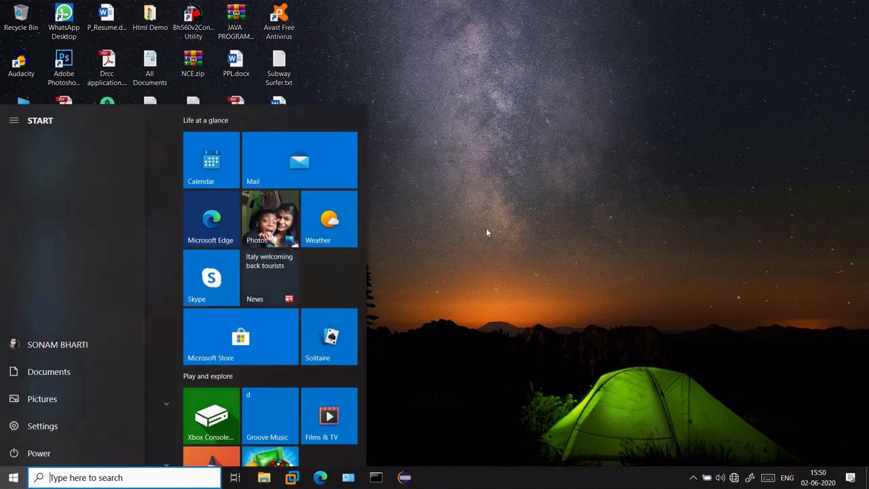
key("Escape")
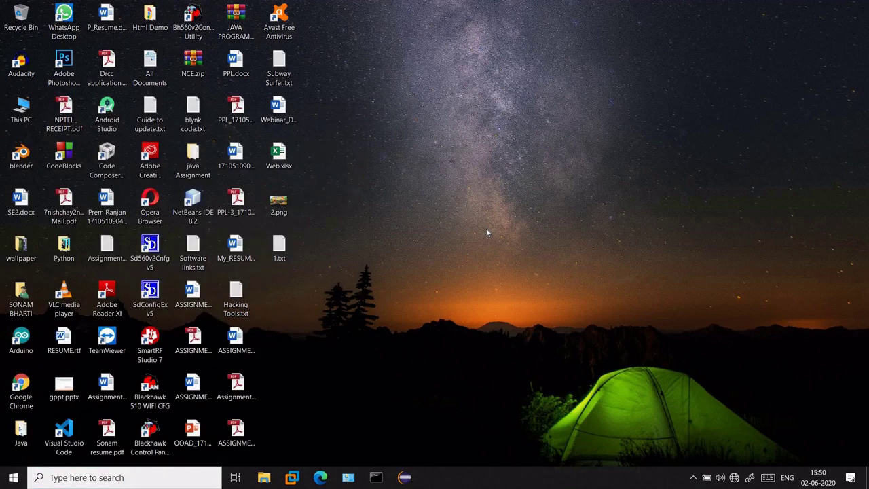